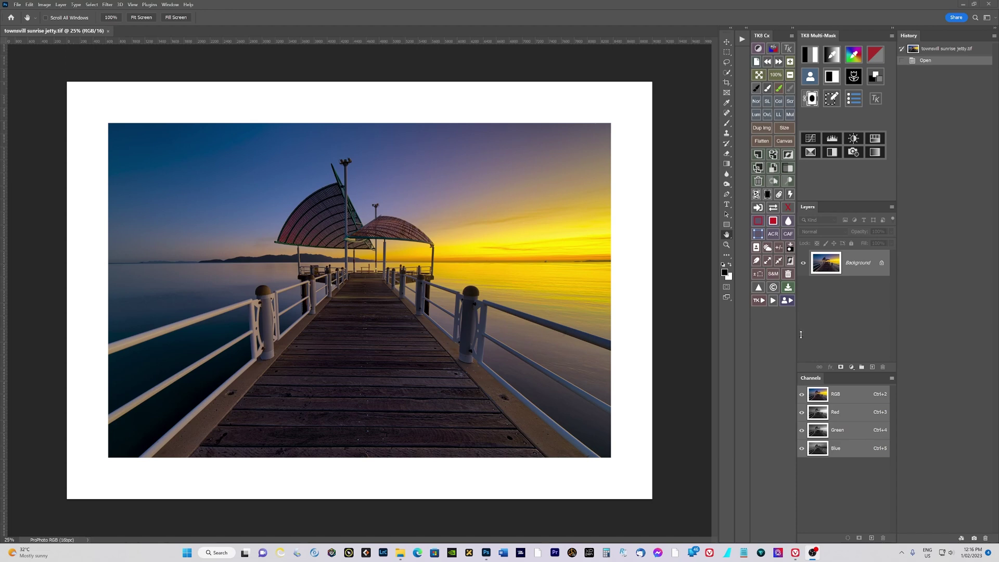
# Open the TK Lum-Mask plugin and display the Lights-1 luminosity mask of the jetty image
pyautogui.click(108, 5)
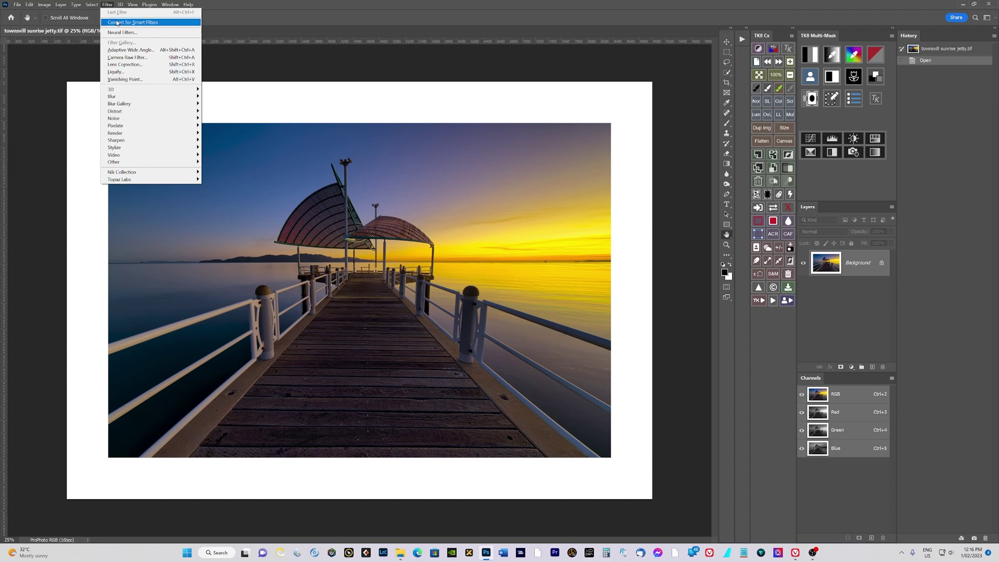
pyautogui.moveTo(149, 5)
pyautogui.moveTo(159, 37)
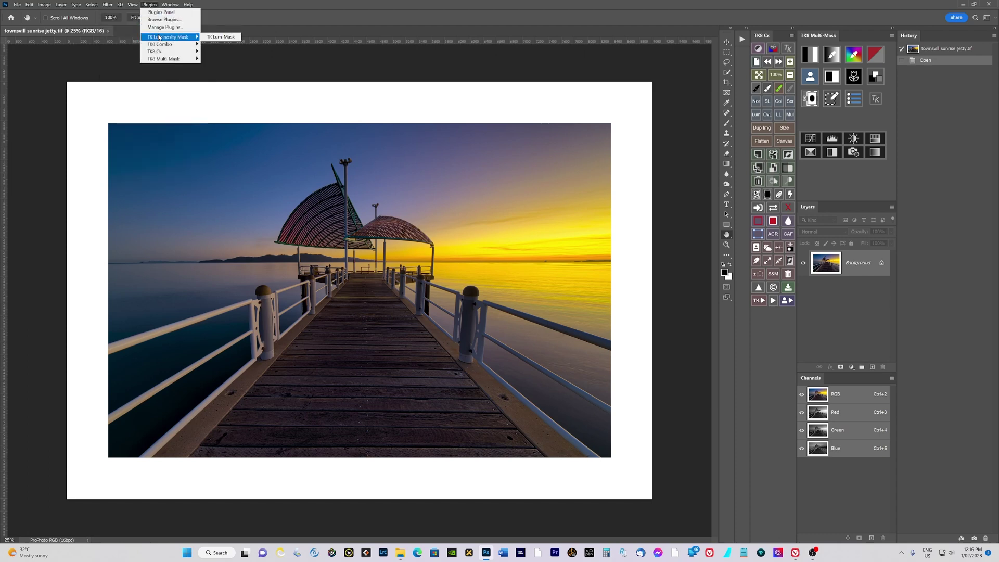
pyautogui.click(219, 38)
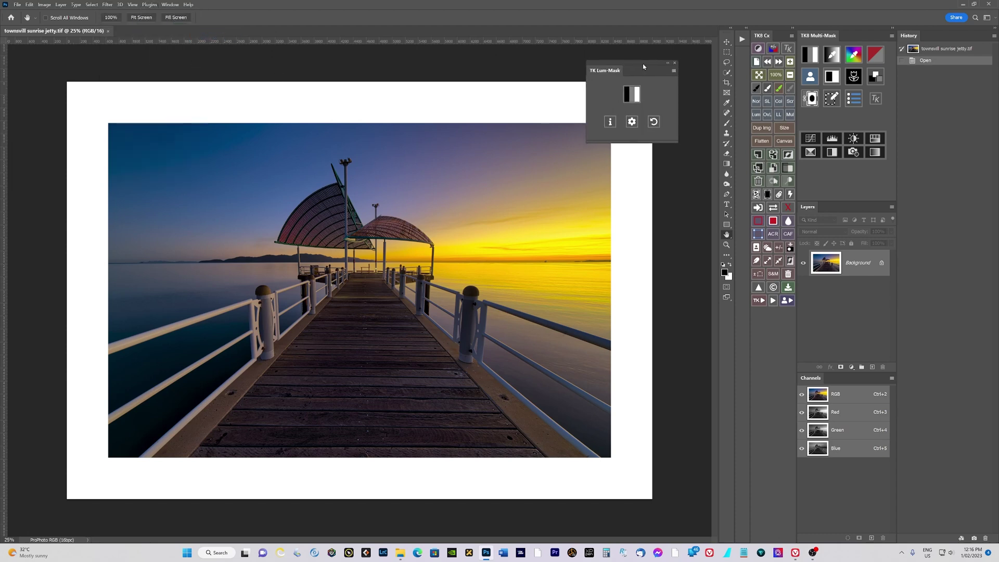
pyautogui.click(638, 92)
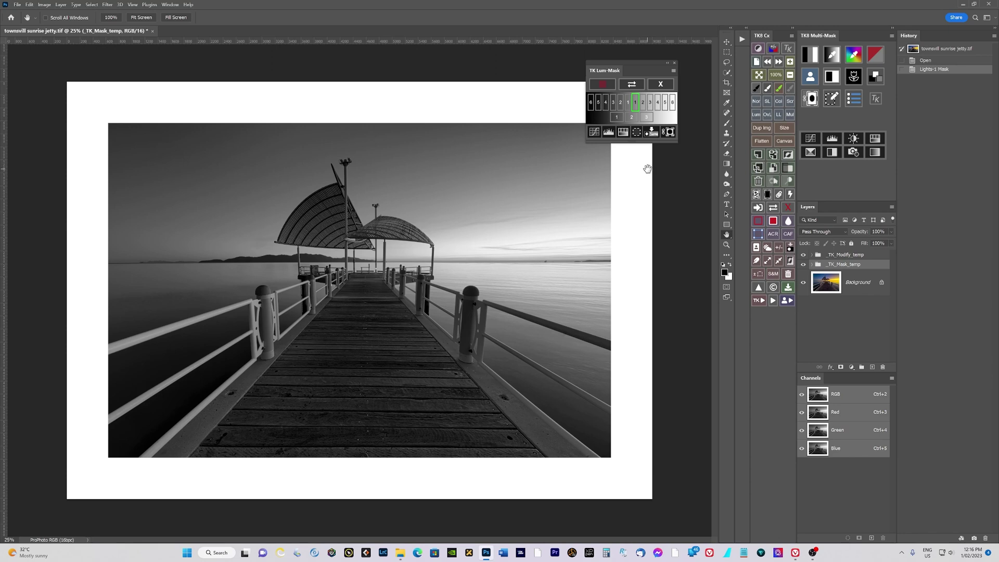
# Preview the Lights-2 to Lights-4 masks, followed by the Darks-1 to Darks-4 masks
pyautogui.click(643, 102)
pyautogui.click(650, 103)
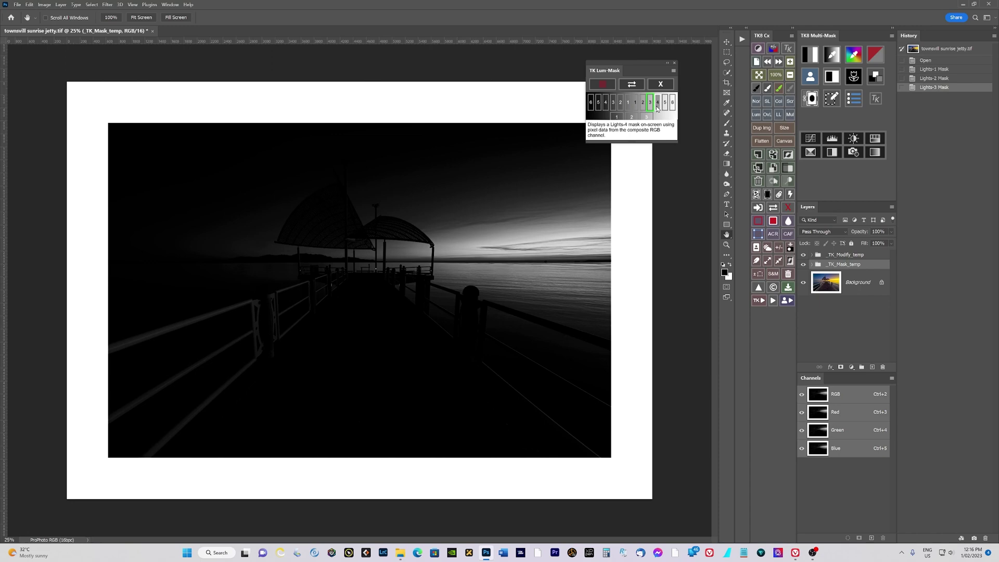
pyautogui.click(658, 104)
pyautogui.click(628, 104)
pyautogui.click(621, 103)
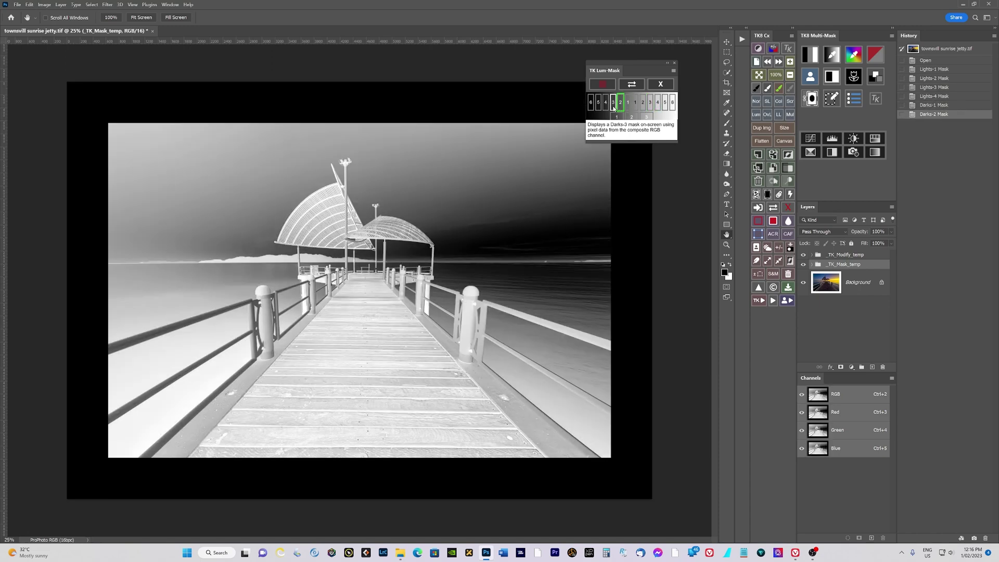
pyautogui.click(613, 102)
pyautogui.click(606, 103)
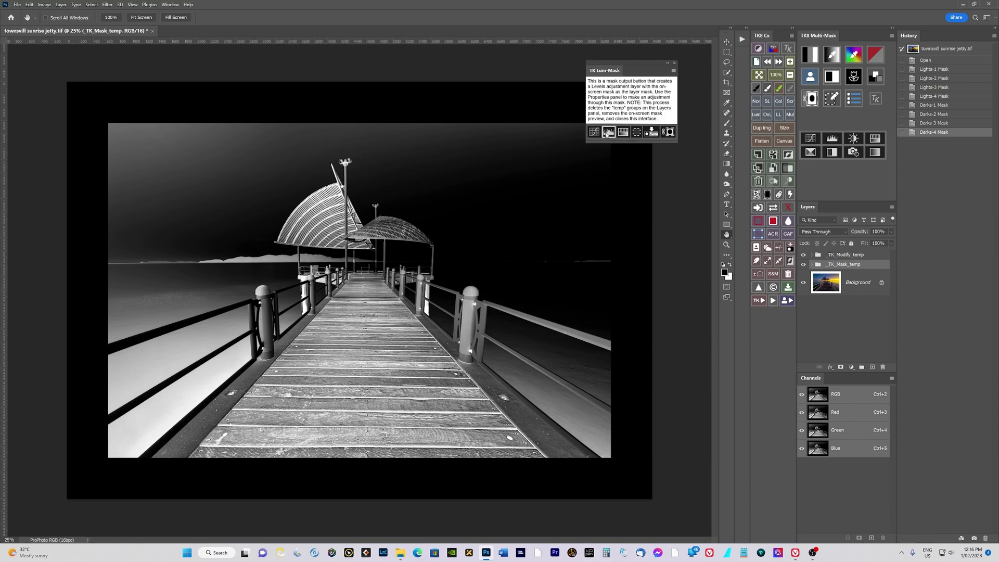
# Close the TK Lum-Mask plugin and revert the image to its opening snapshot
pyautogui.click(674, 63)
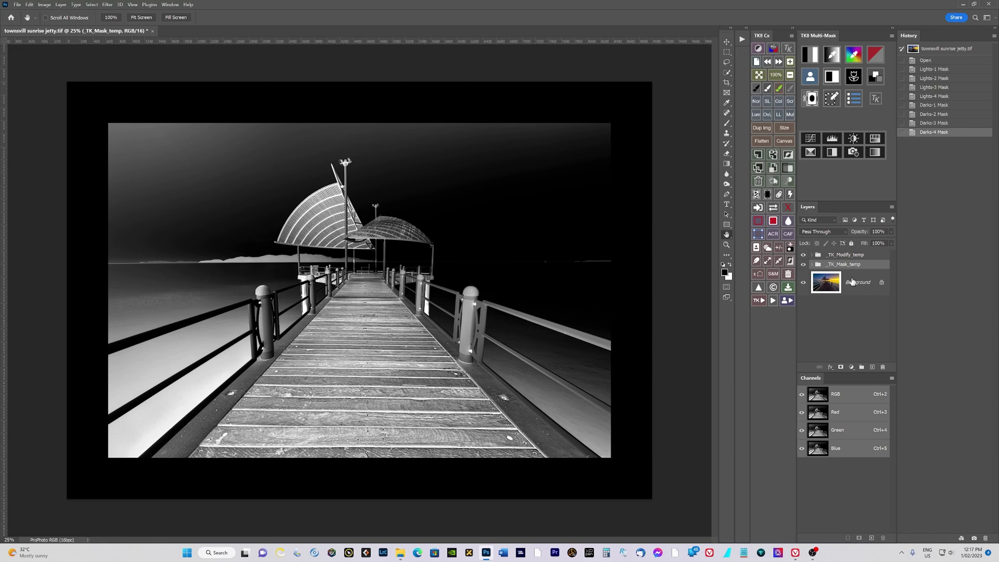
pyautogui.click(937, 48)
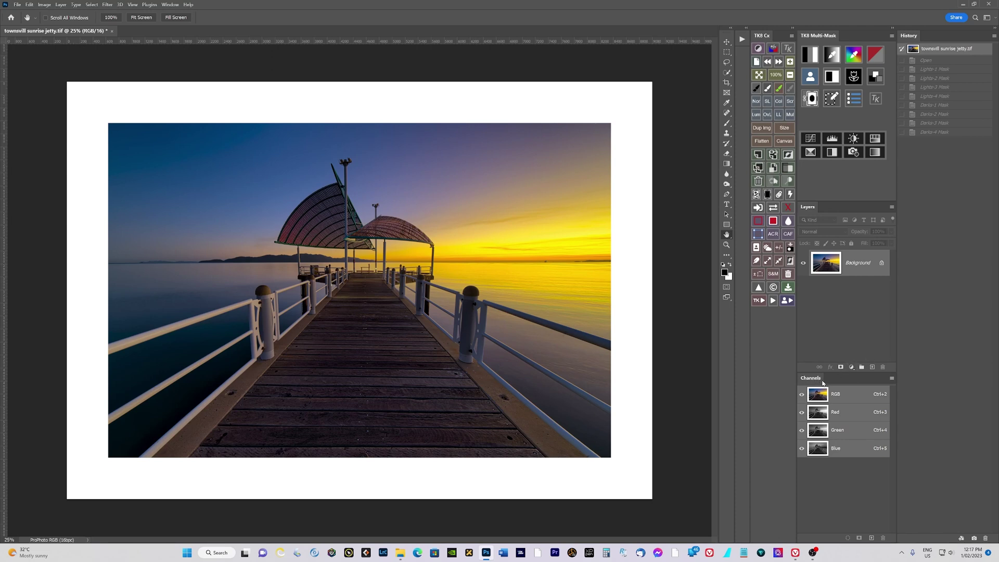
# Reset the current custom workspace to its saved panel layout
pyautogui.click(170, 5)
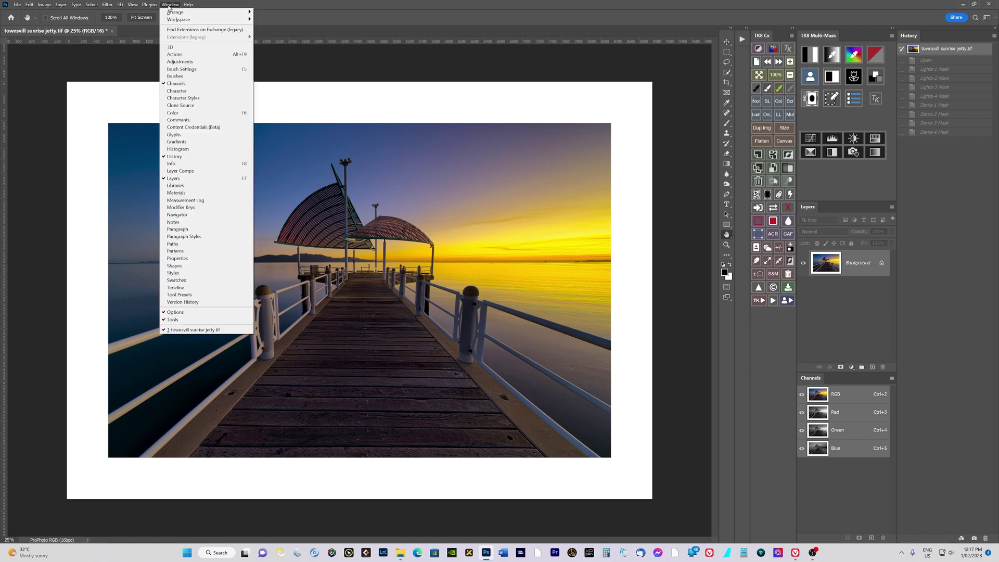
pyautogui.click(282, 7)
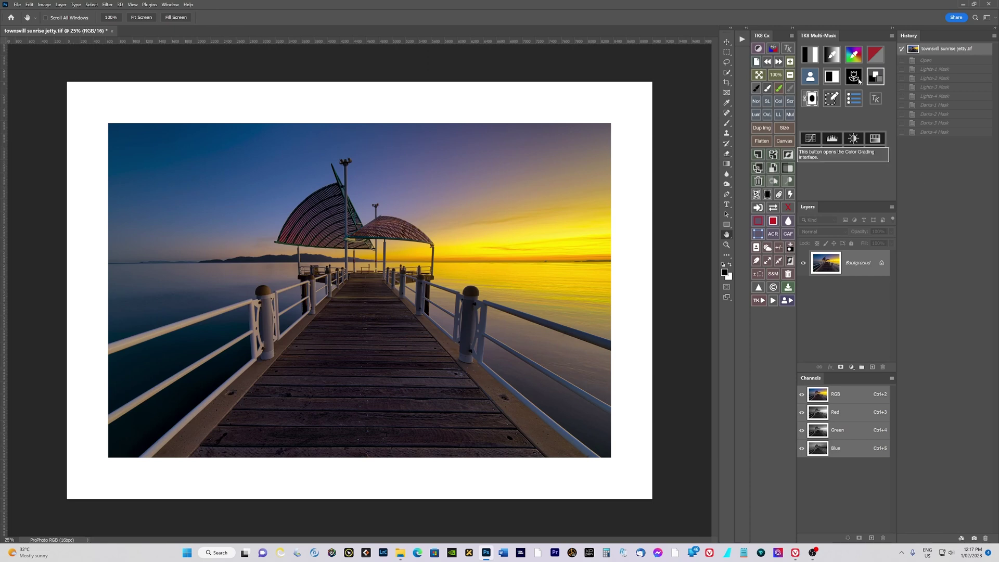
pyautogui.click(988, 18)
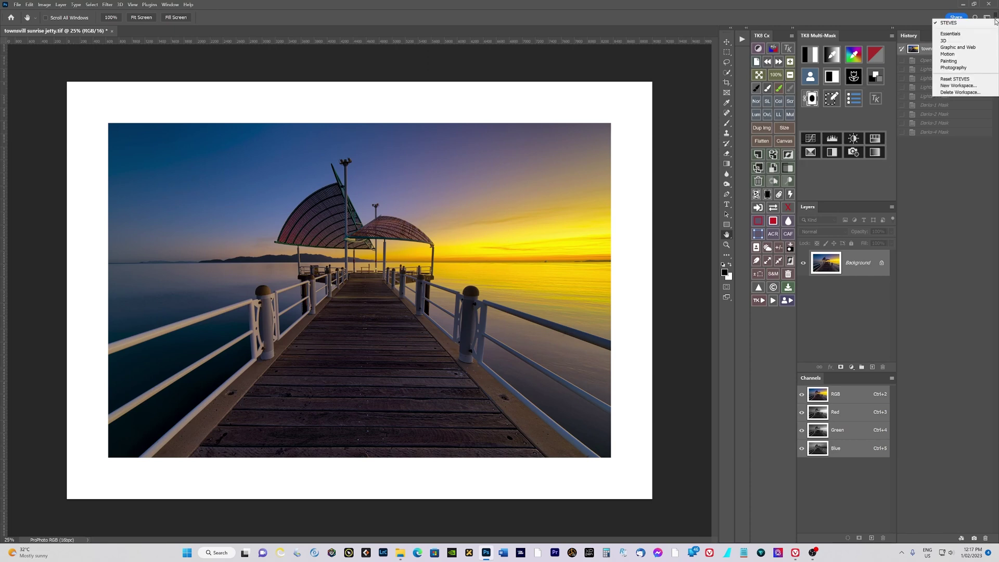
pyautogui.click(960, 79)
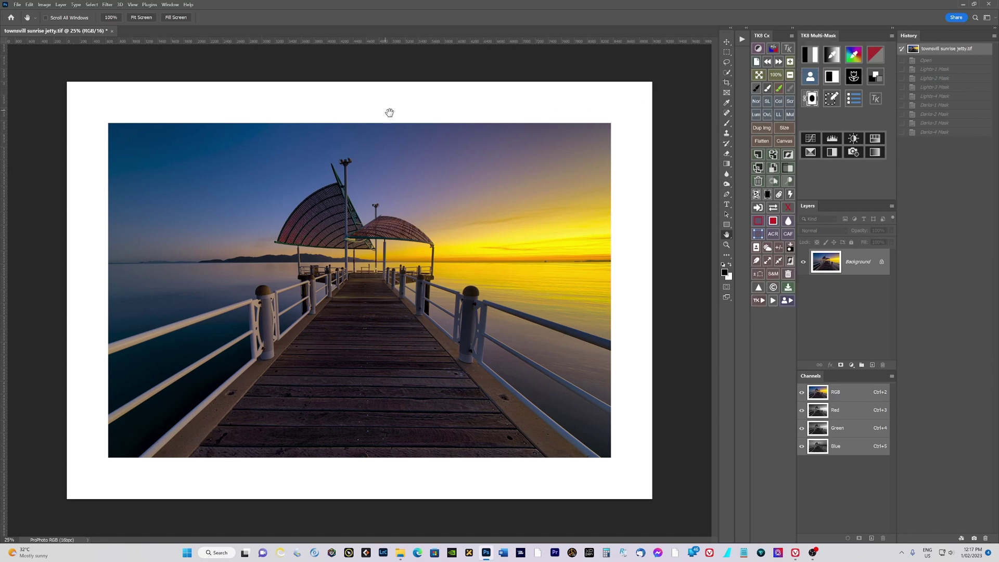
pyautogui.click(995, 21)
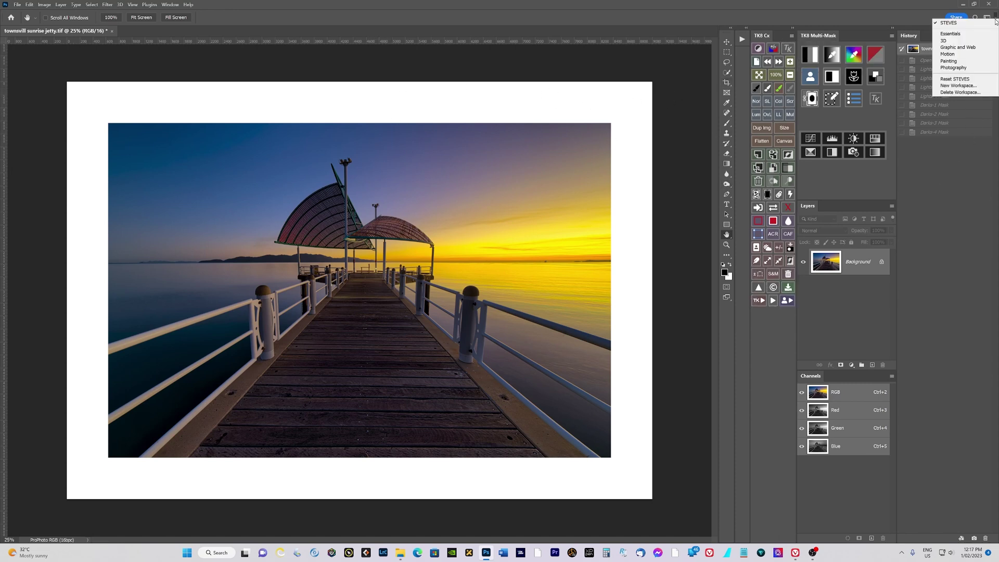
pyautogui.click(958, 79)
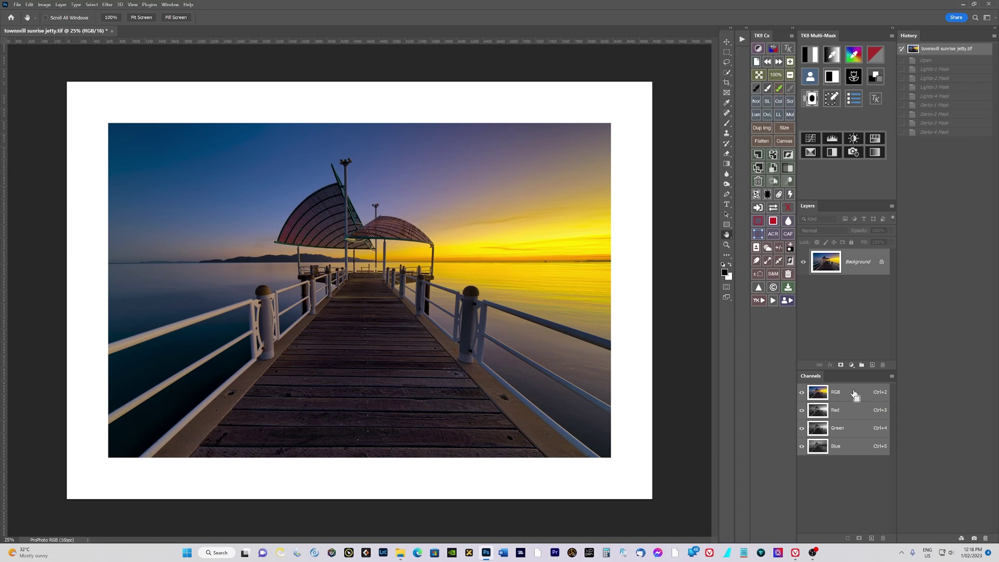
# Load the RGB composite's luminosity as a selection and save it as an alpha channel named L1
pyautogui.keyDown('ctrl'); pyautogui.click(824, 394); pyautogui.keyUp('ctrl')
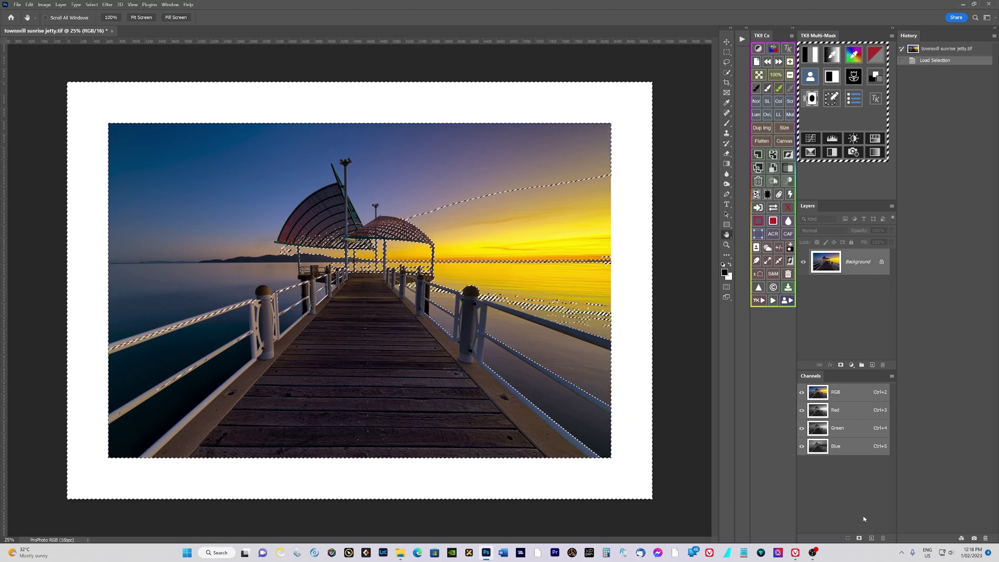
pyautogui.click(859, 538)
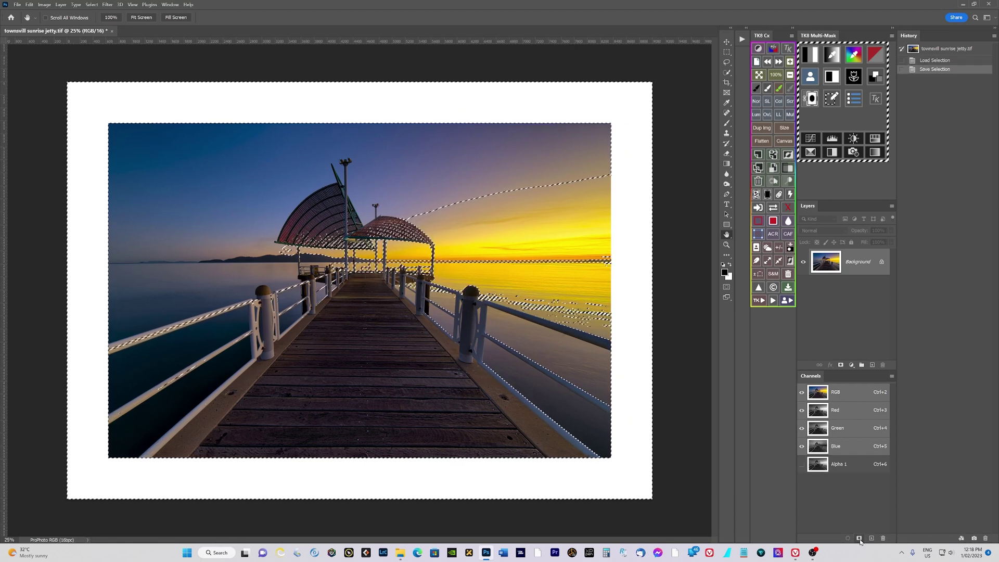
pyautogui.click(817, 465)
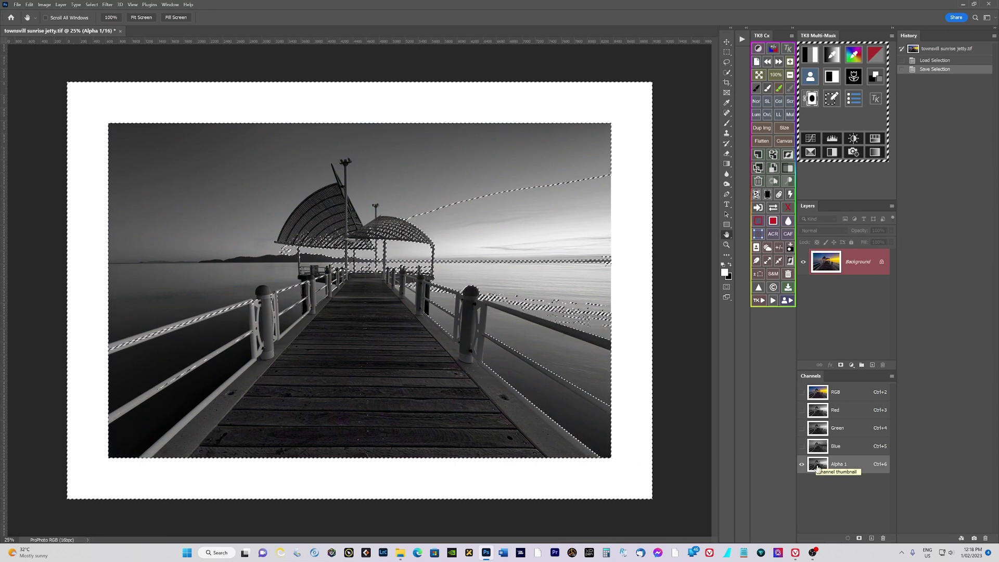
pyautogui.doubleClick(839, 464)
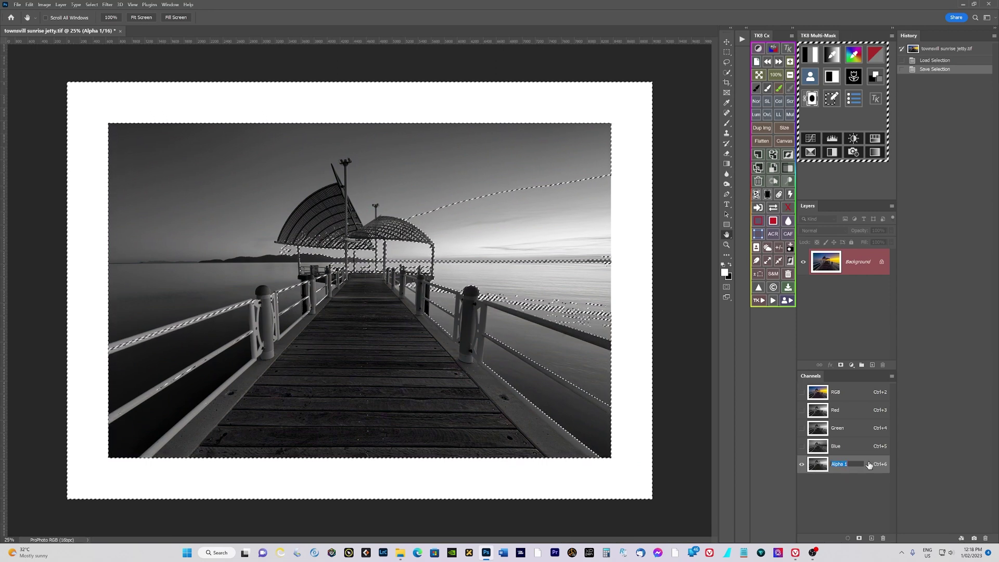
pyautogui.press('BackSpace')
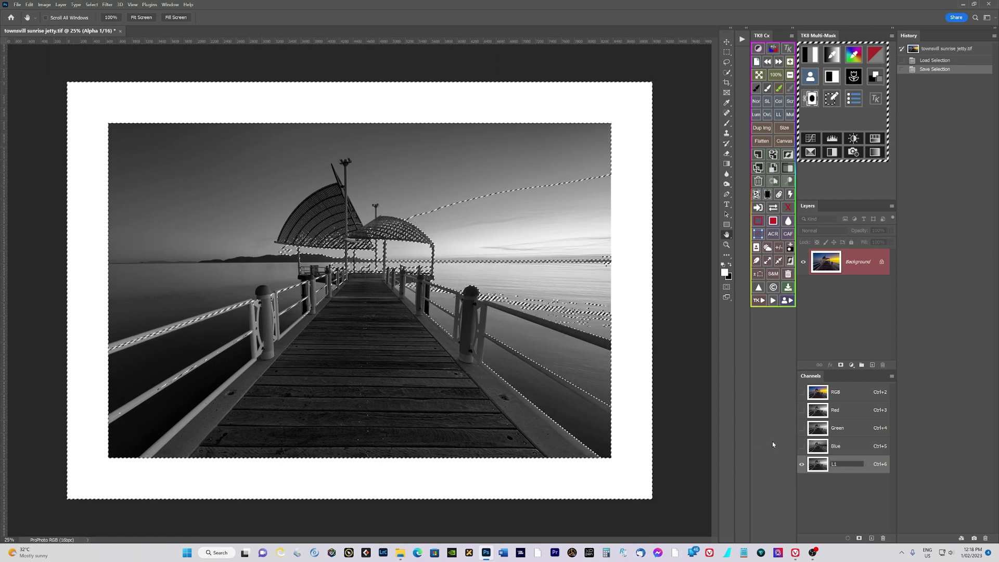
pyautogui.press('Return')
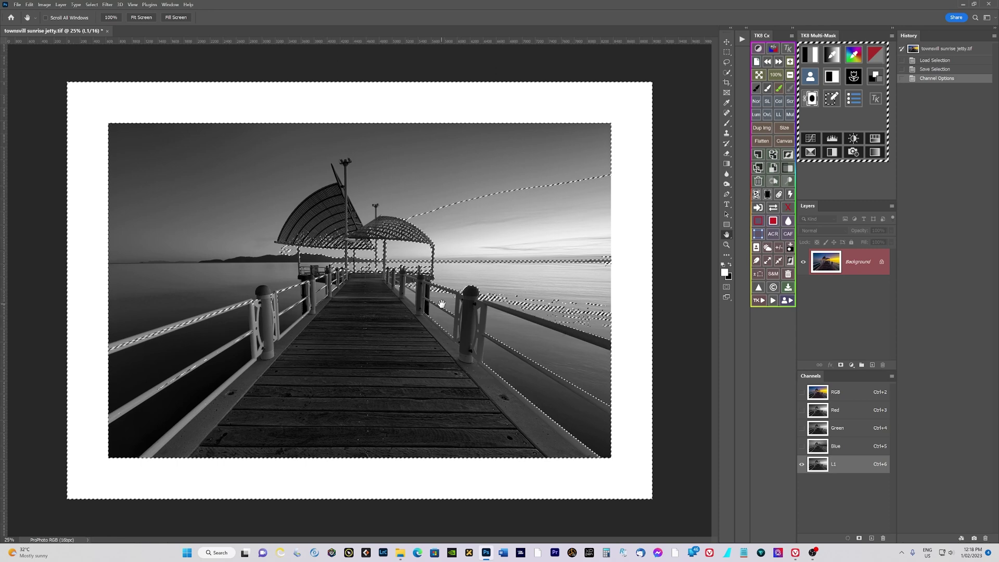
# Intersect the active selection with the L1 channel, save the result as a new alpha channel and display it
pyautogui.keyDown('ctrl'); pyautogui.click(824, 467); pyautogui.keyUp('ctrl')
pyautogui.click(859, 538)
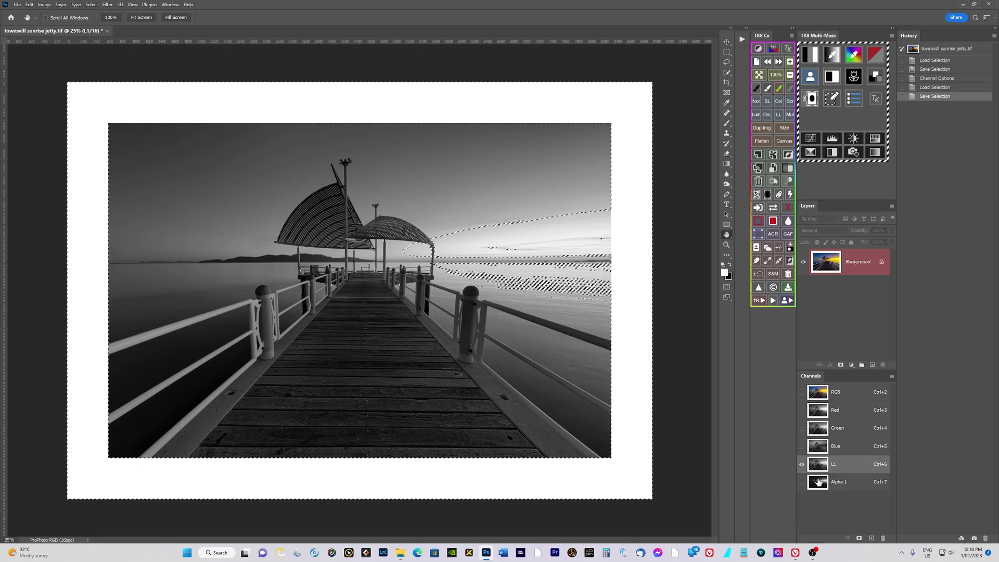
pyautogui.click(820, 483)
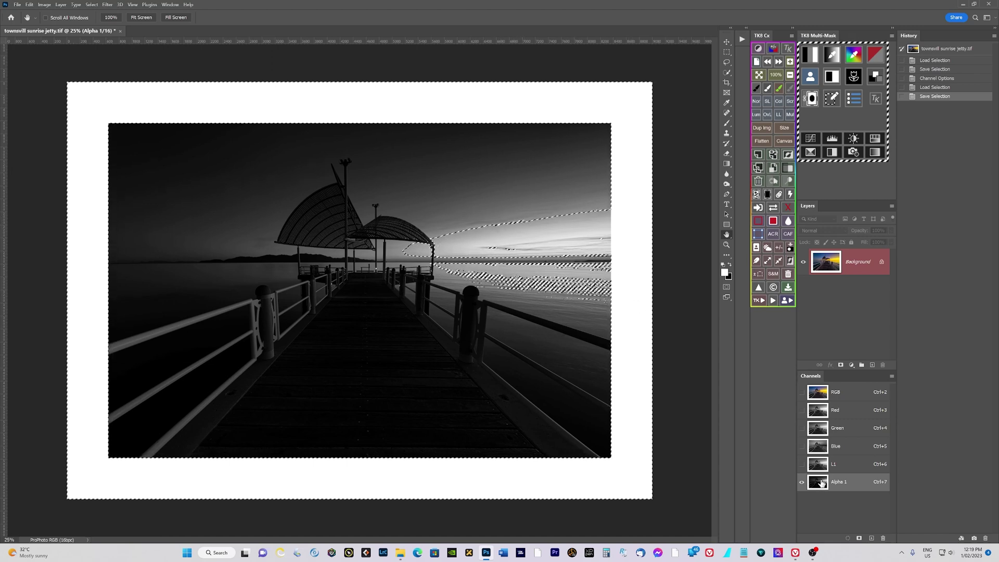
# Intersect the selection with the Alpha 1 channel, save the narrower highlights as another alpha channel and display it
pyautogui.keyDown('alt'); pyautogui.click(859, 538); pyautogui.keyUp('alt')
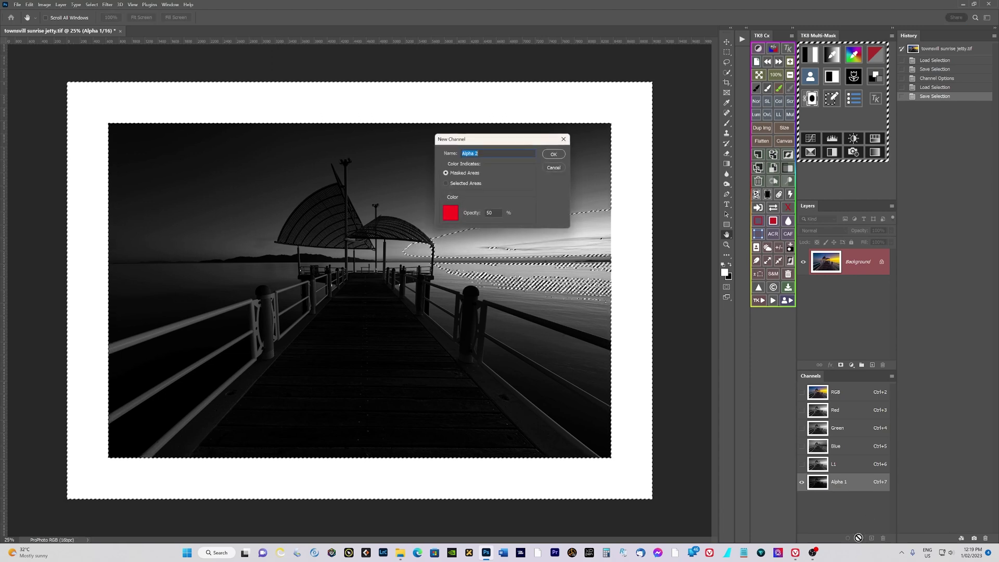
pyautogui.click(552, 167)
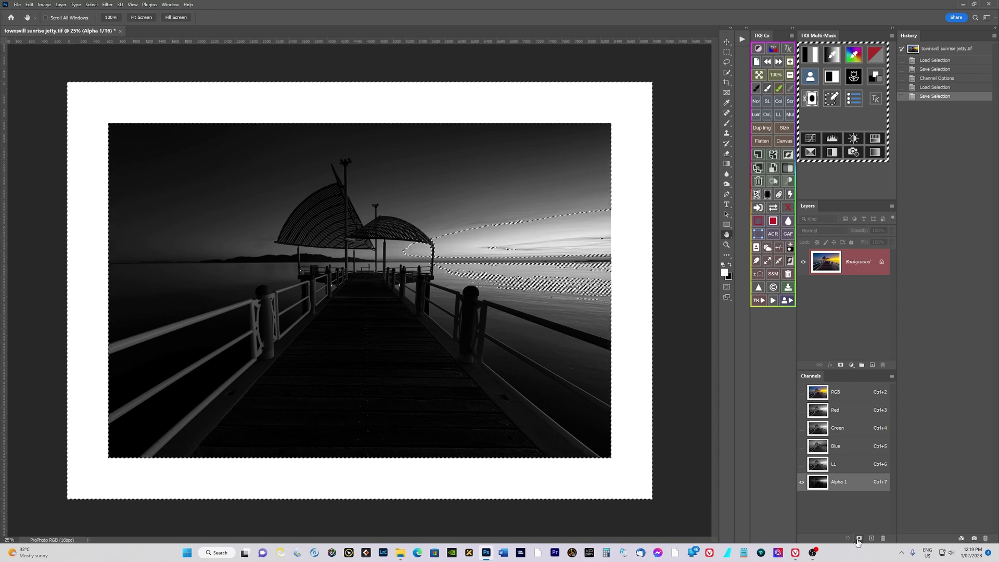
pyautogui.keyDown('ctrl'); pyautogui.click(818, 484); pyautogui.keyUp('ctrl')
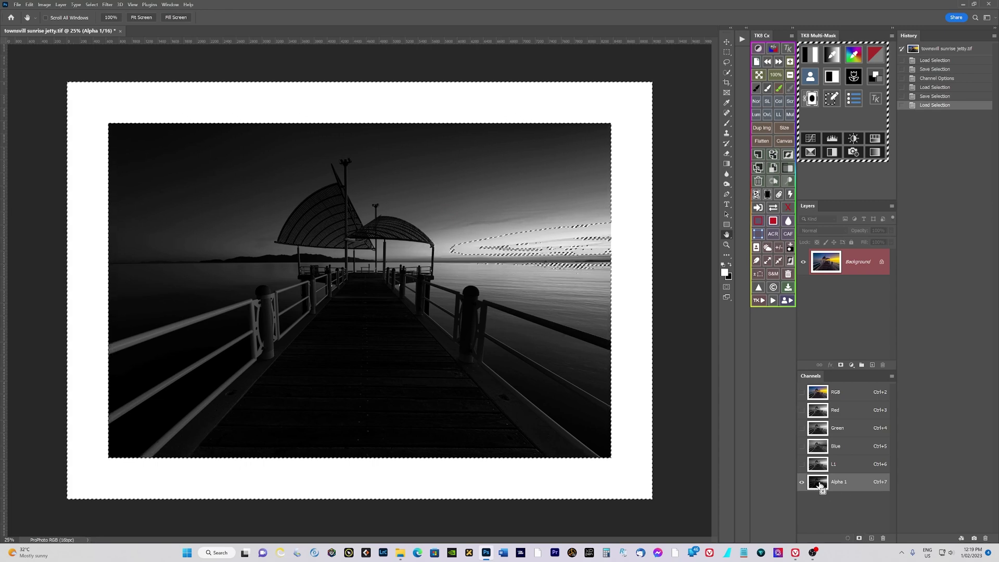
pyautogui.click(859, 538)
pyautogui.click(819, 506)
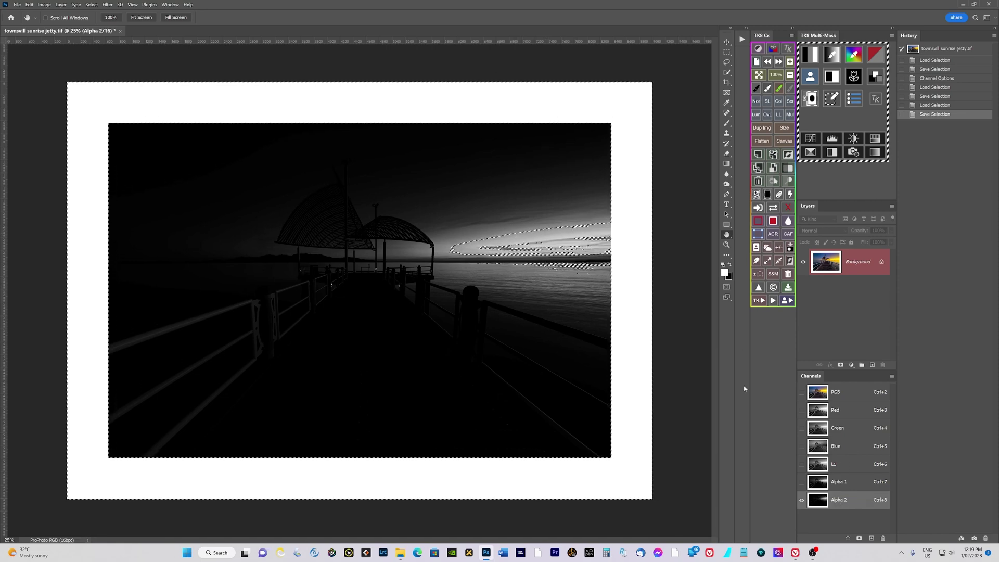
# Rename the Alpha 1 channel to L2
pyautogui.doubleClick(853, 482)
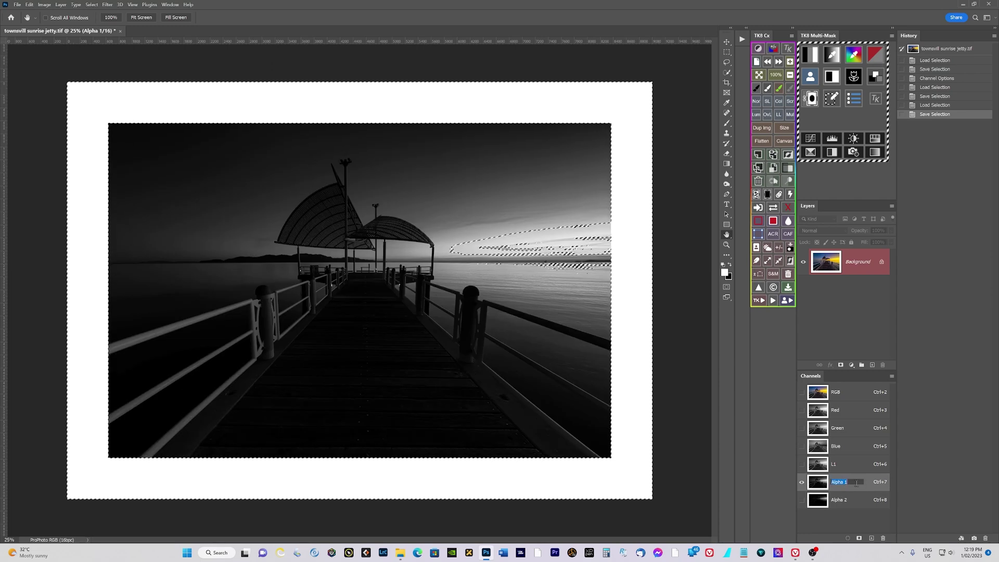
pyautogui.press('BackSpace')
pyautogui.write('L')
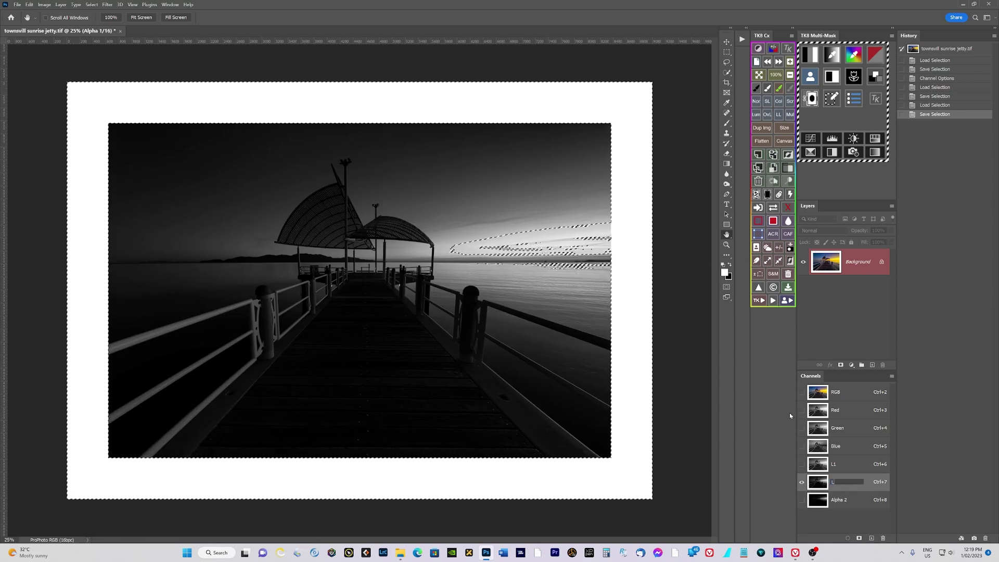
pyautogui.write('2')
pyautogui.press('Return')
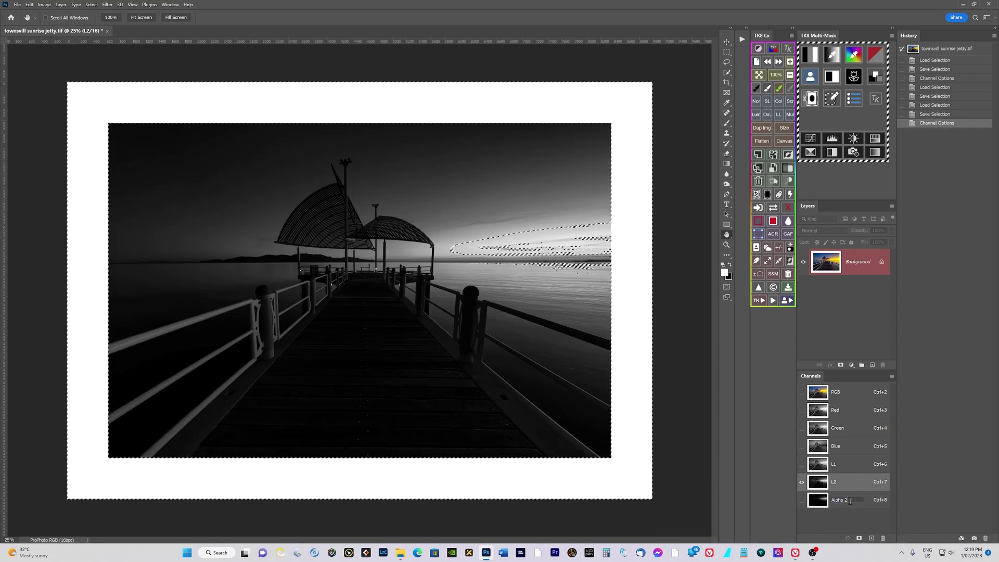
# Rename the Alpha 2 channel to L3 and display it
pyautogui.doubleClick(850, 501)
pyautogui.press('BackSpace')
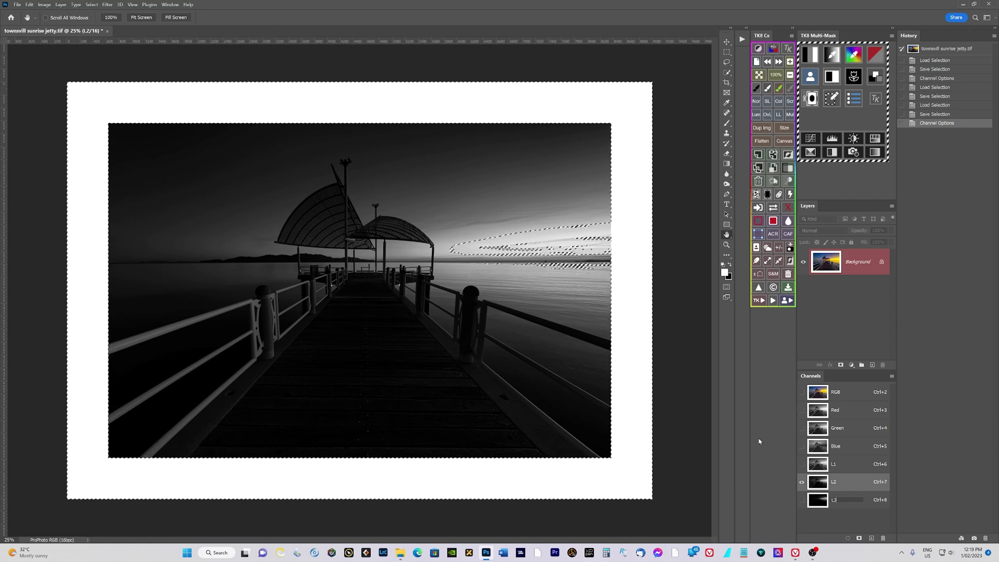
pyautogui.write('L3')
pyautogui.press('Return')
pyautogui.click(822, 500)
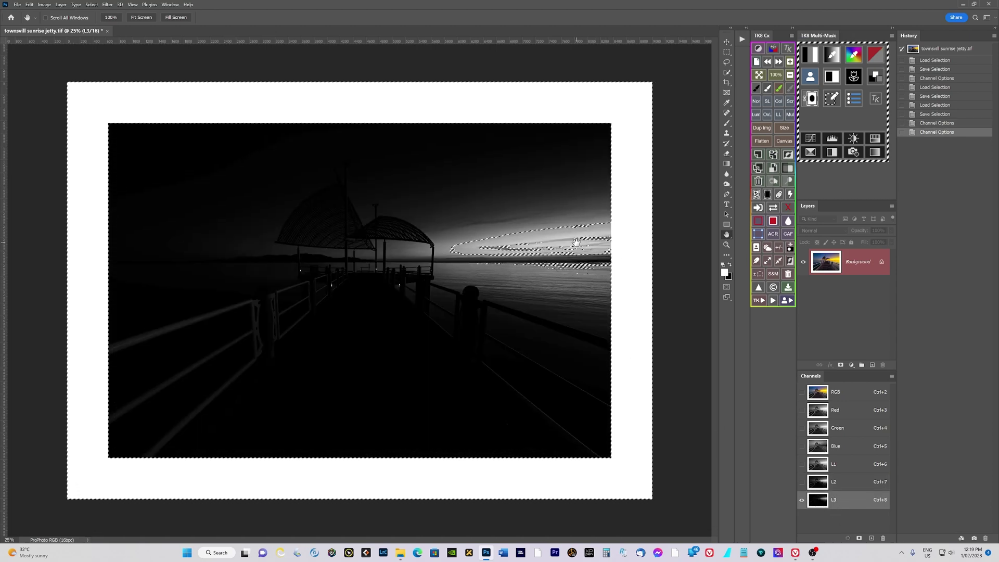
# Intersect the selection with the L3 channel, save the brightest highlights as a new alpha channel and display it
pyautogui.keyDown('ctrl'); pyautogui.click(818, 504); pyautogui.keyUp('ctrl')
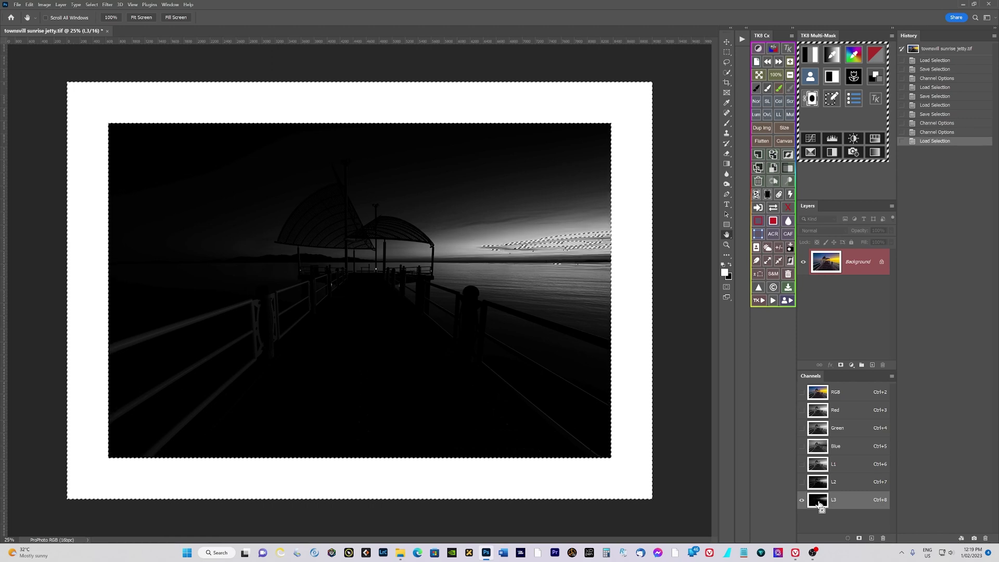
pyautogui.click(859, 538)
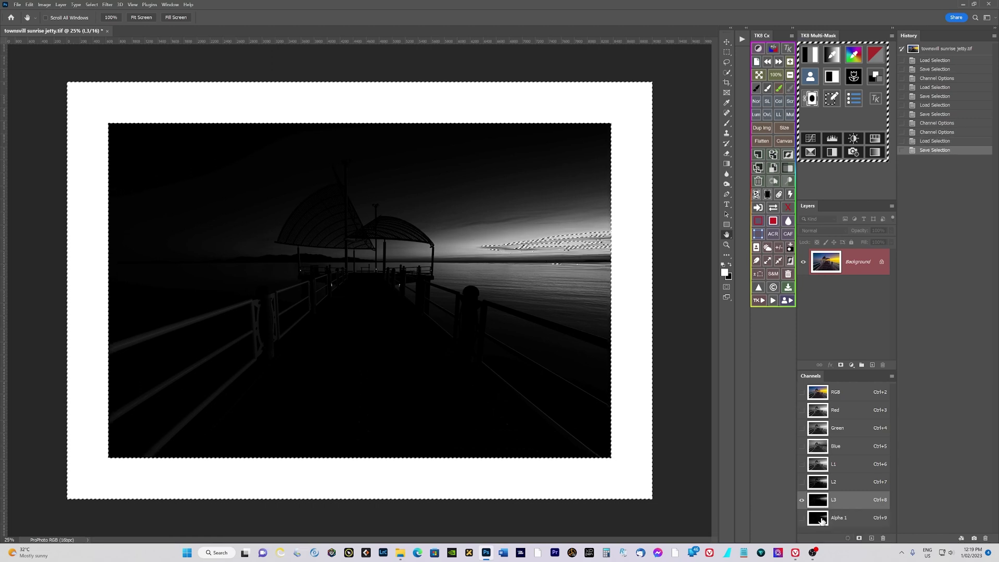
pyautogui.click(822, 520)
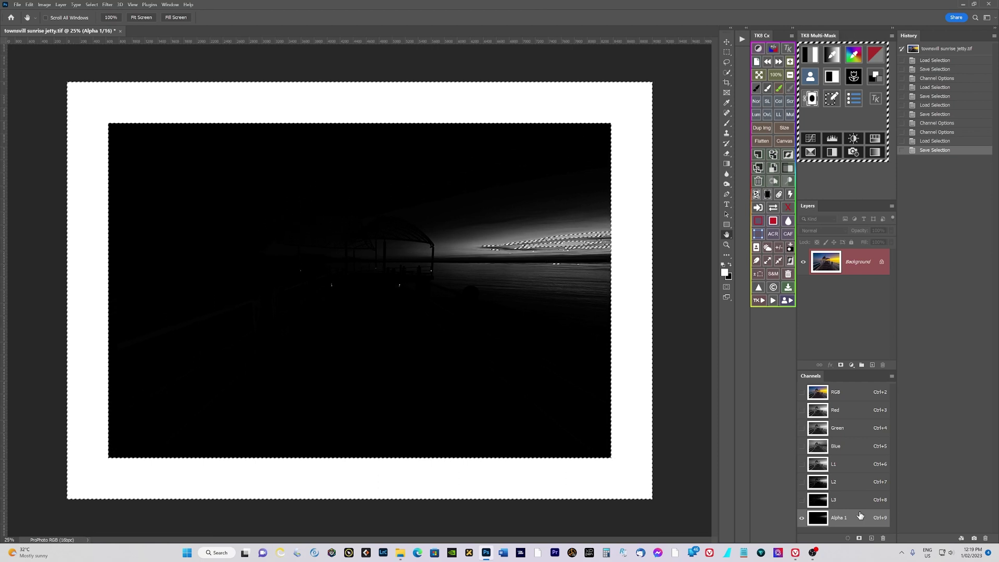
# Rename the newest Alpha 1 channel as L3
pyautogui.doubleClick(842, 519)
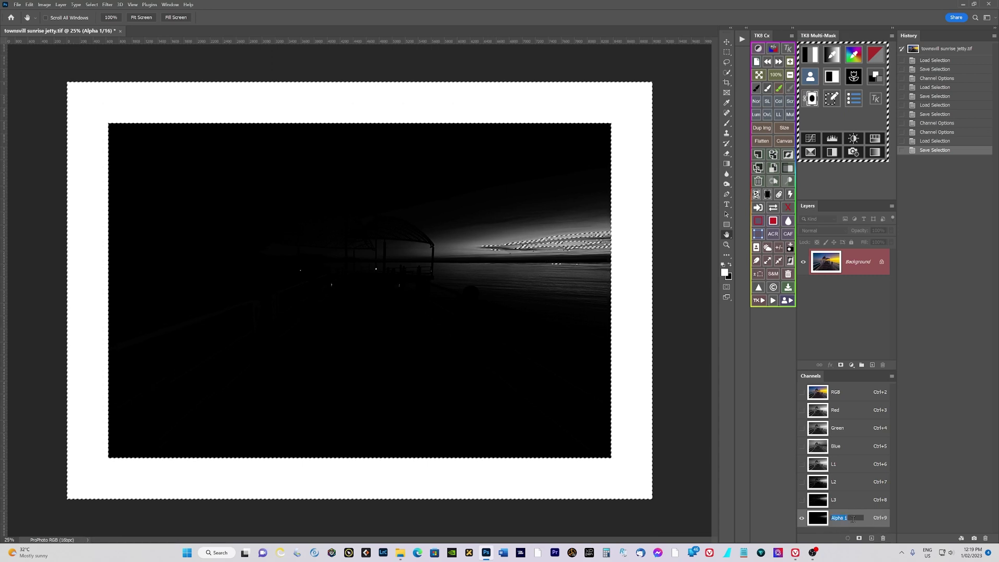
pyautogui.press('BackSpace')
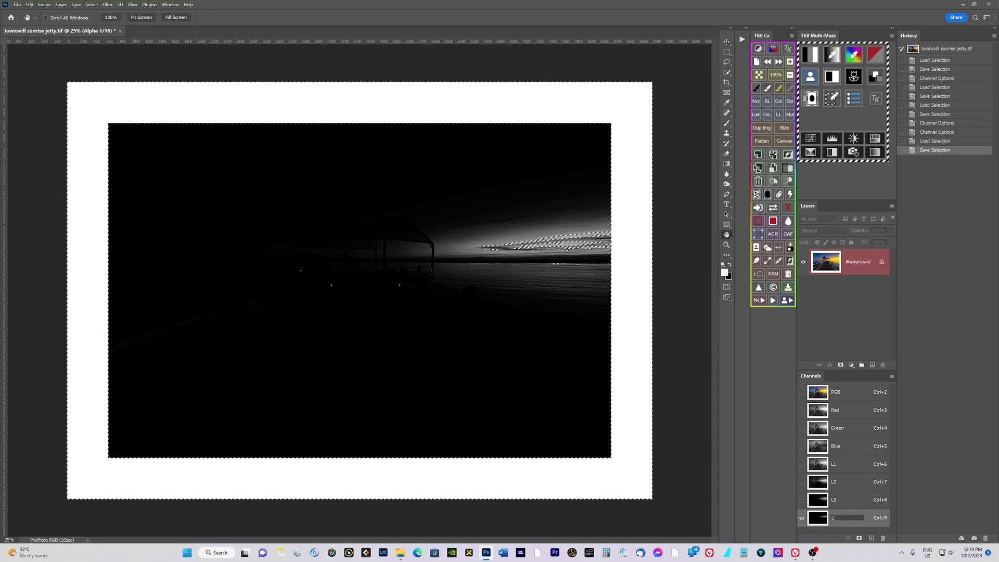
pyautogui.write('L3')
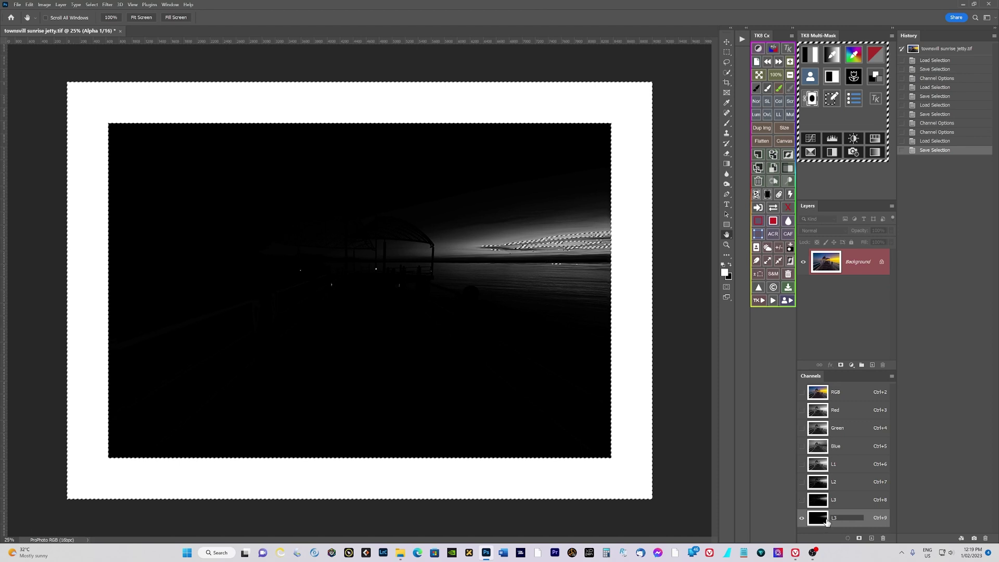
pyautogui.press('Return')
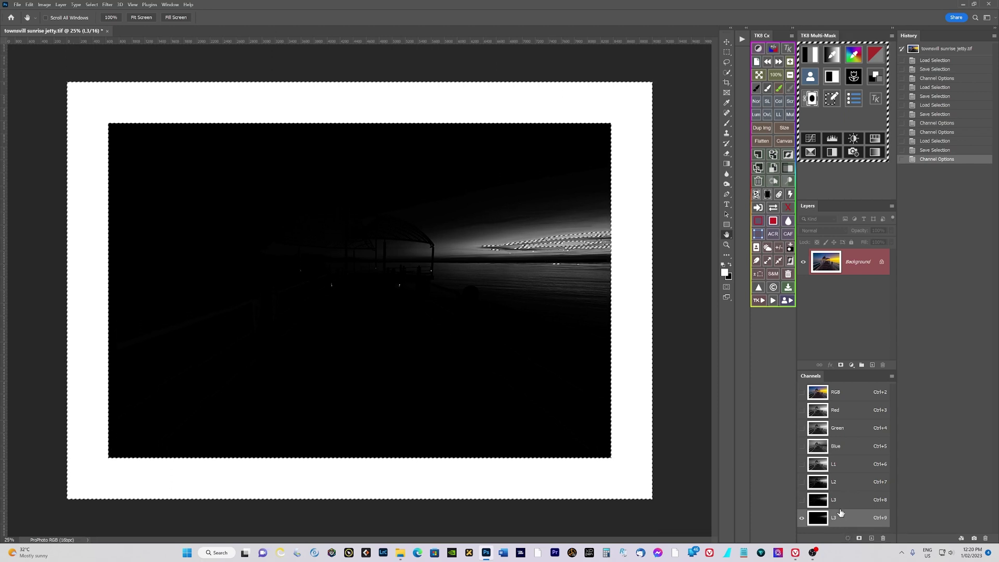
# Return to the RGB composite and replace the current selection with the inverse of the RGB luminosity selection
pyautogui.click(822, 395)
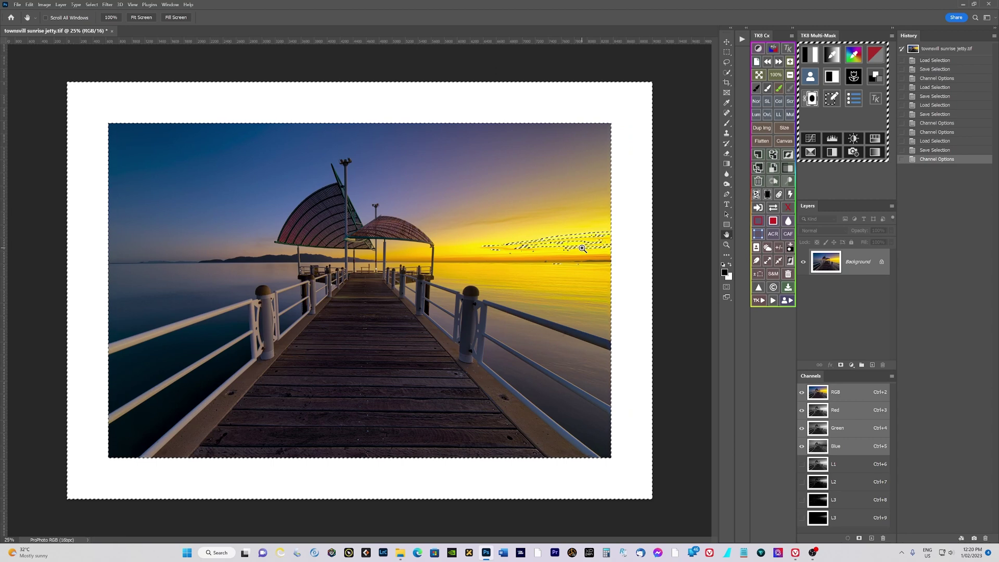
pyautogui.hotkey('ctrl', 'd')
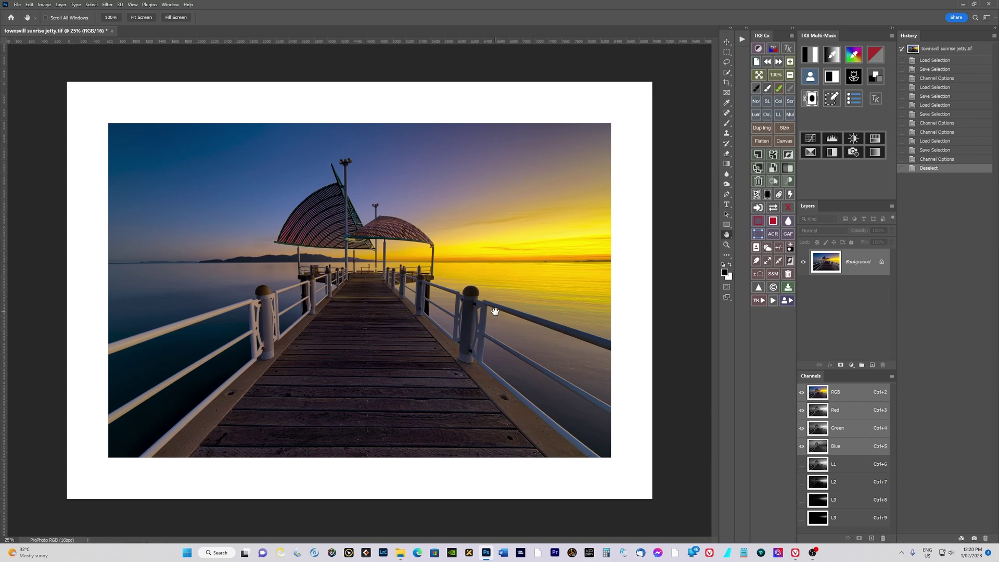
pyautogui.keyDown('ctrl'); pyautogui.click(821, 396); pyautogui.keyUp('ctrl')
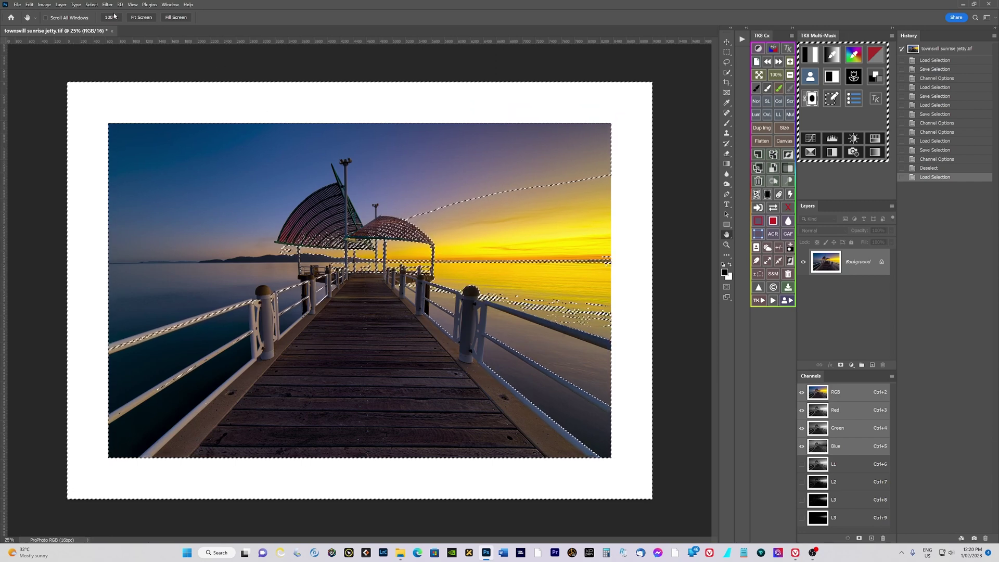
pyautogui.click(92, 4)
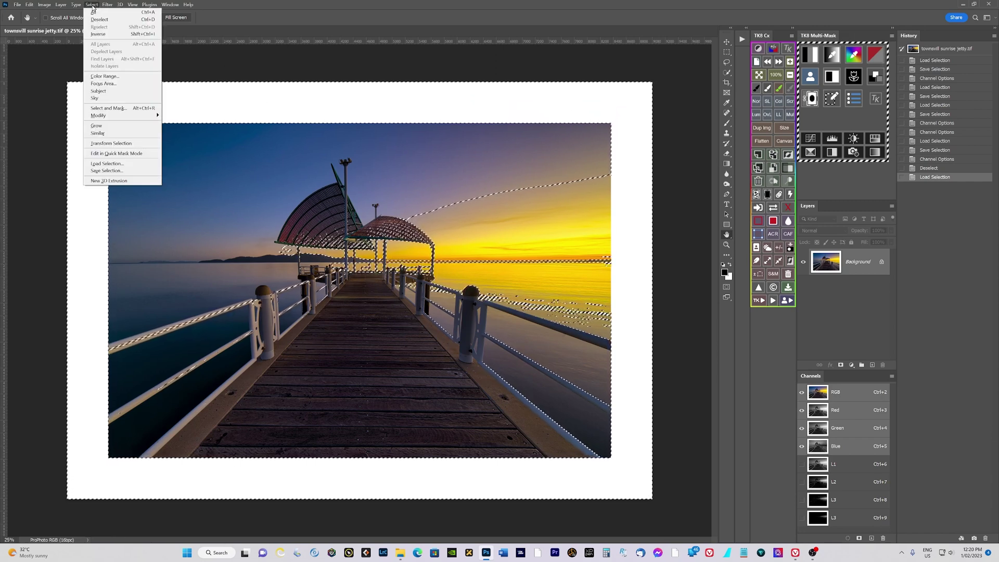
pyautogui.click(98, 34)
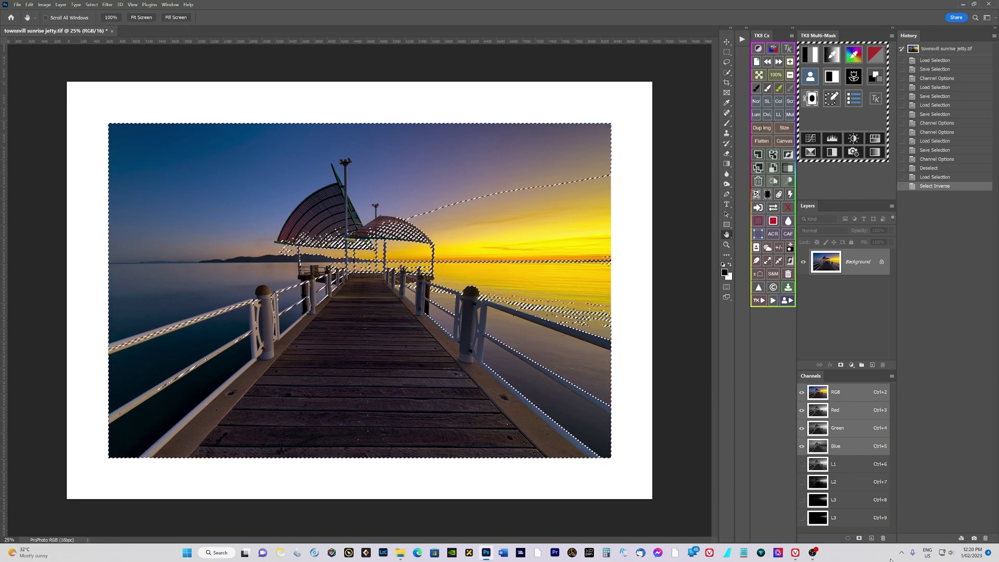
# Save the inverted selection as a new alpha channel and rename it d1
pyautogui.click(859, 539)
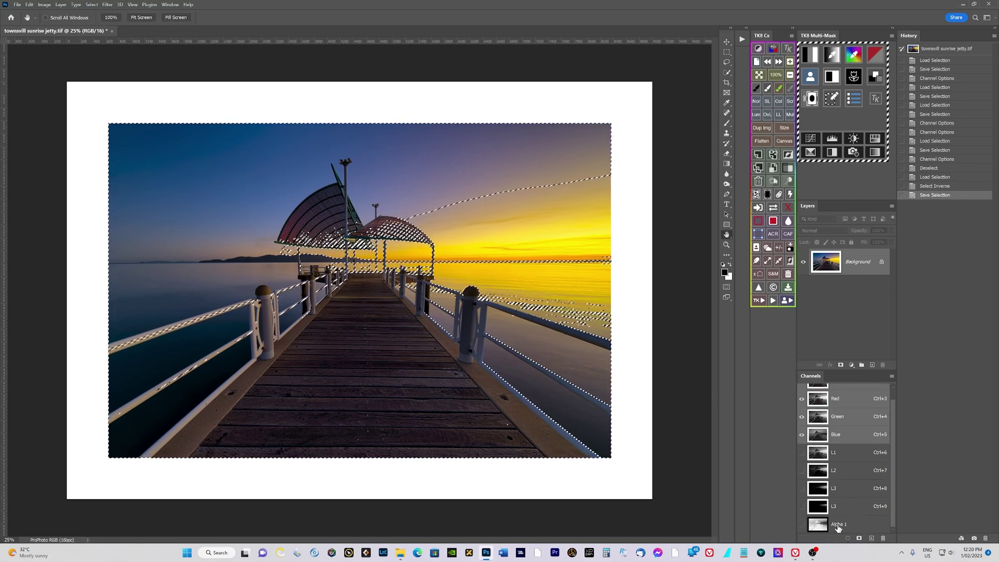
pyautogui.click(847, 529)
pyautogui.doubleClick(846, 525)
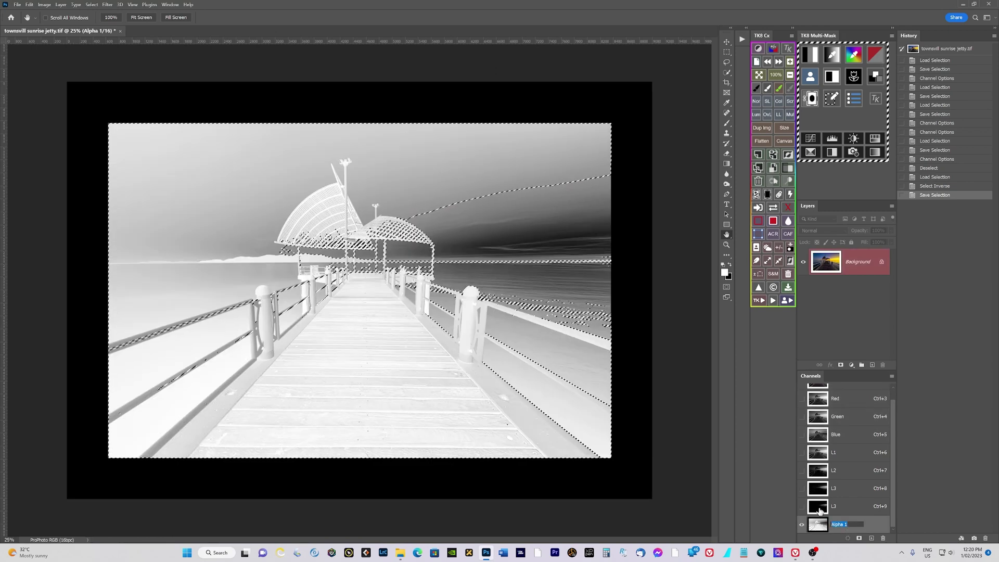
pyautogui.write('d1')
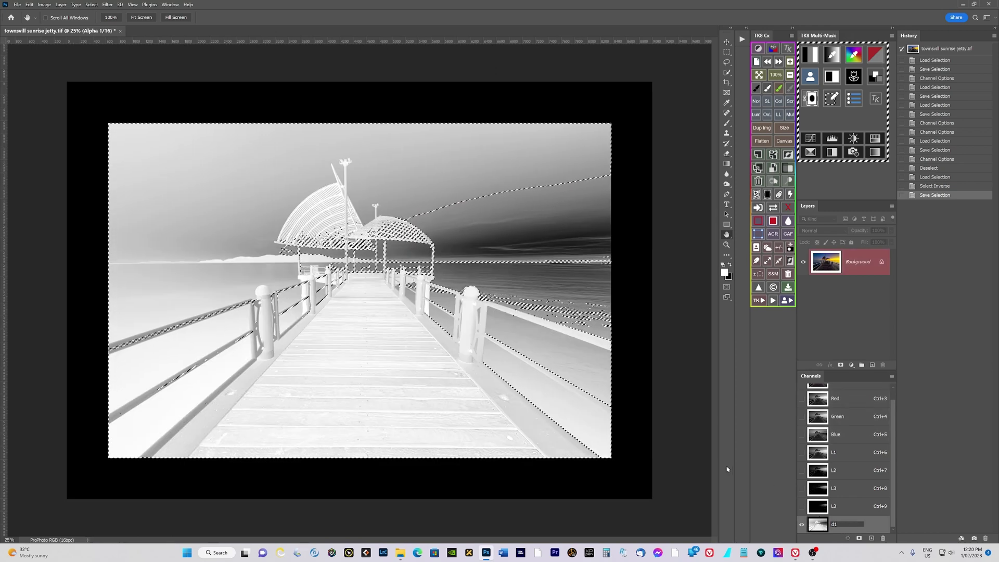
pyautogui.press('Return')
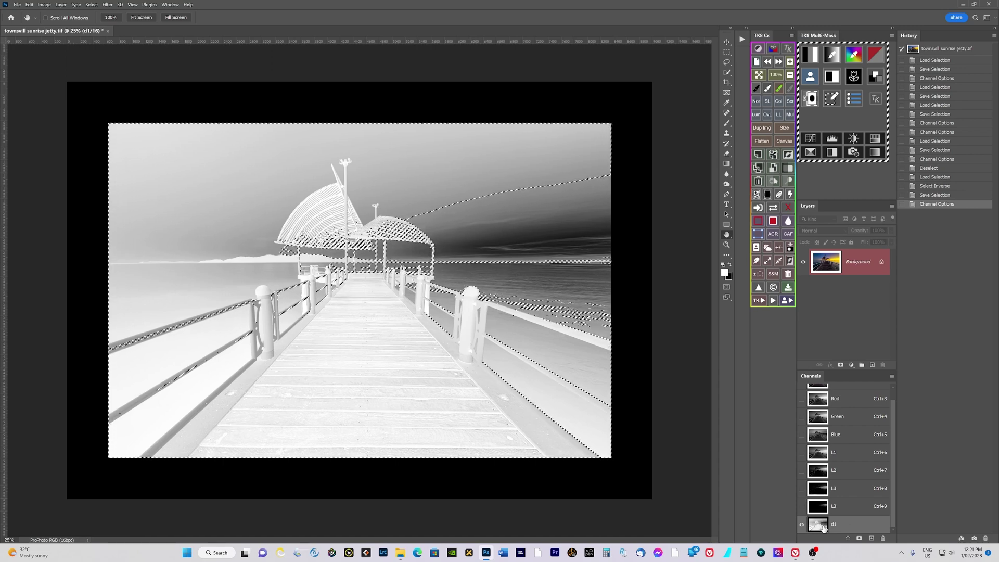
# Intersect the selection with the d1 channel, save the result as a new alpha channel and display it
pyautogui.click(847, 507)
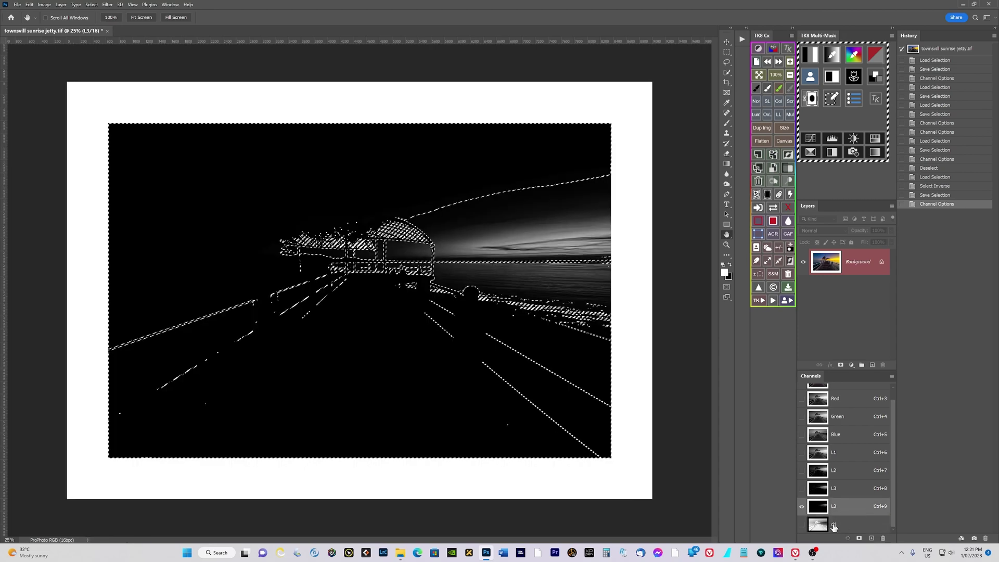
pyautogui.click(835, 525)
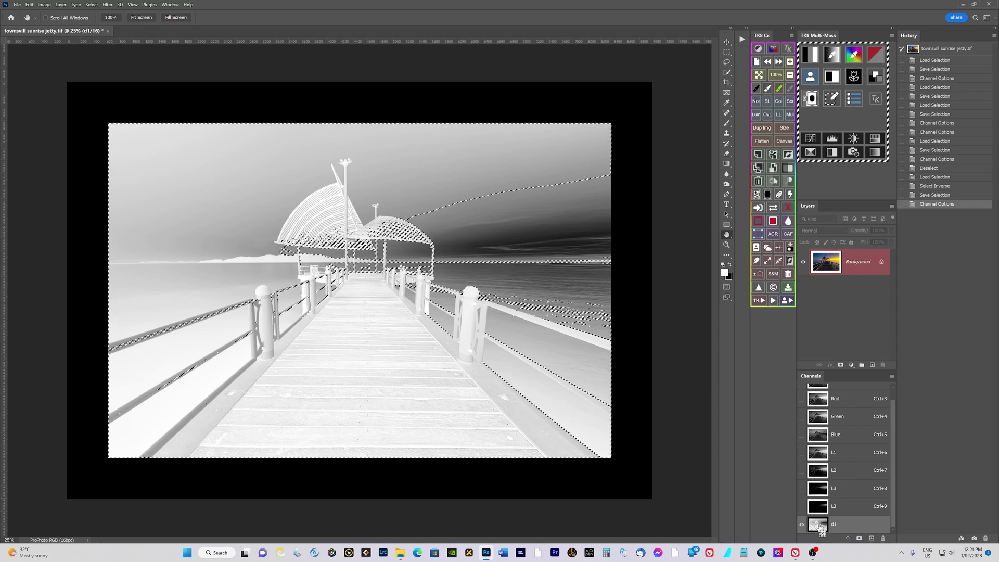
pyautogui.keyDown('ctrl'); pyautogui.click(821, 531); pyautogui.keyUp('ctrl')
pyautogui.click(849, 539)
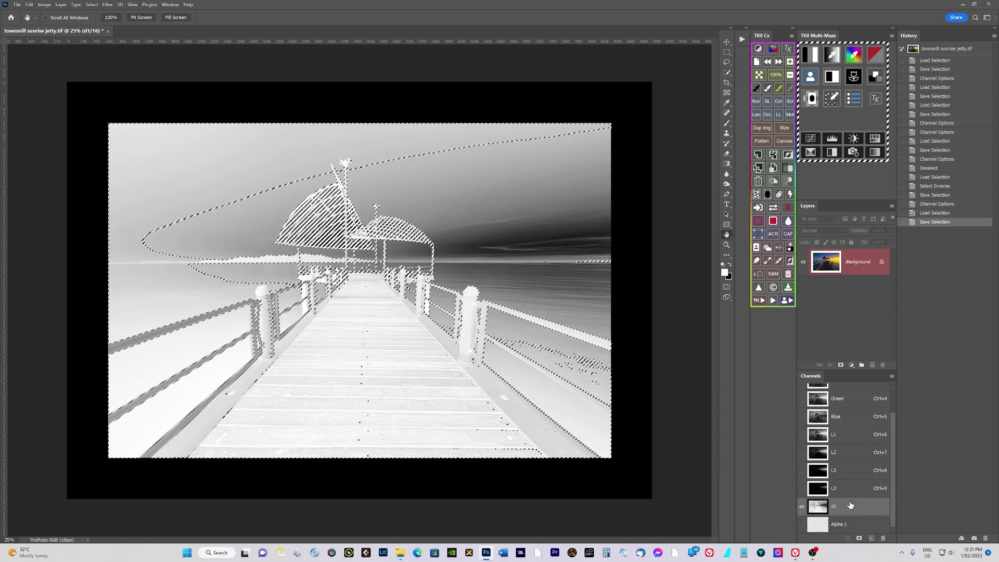
pyautogui.click(818, 526)
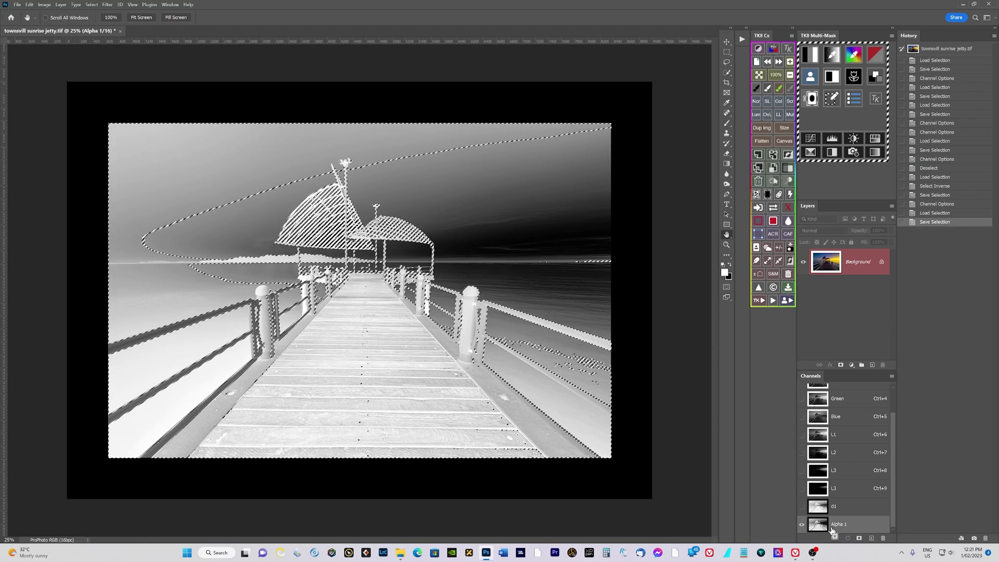
# Intersect the selection with the Alpha 1 channel and save the narrower shadows as another alpha channel
pyautogui.keyDown('ctrl'); pyautogui.click(823, 529); pyautogui.keyUp('ctrl')
pyautogui.click(860, 538)
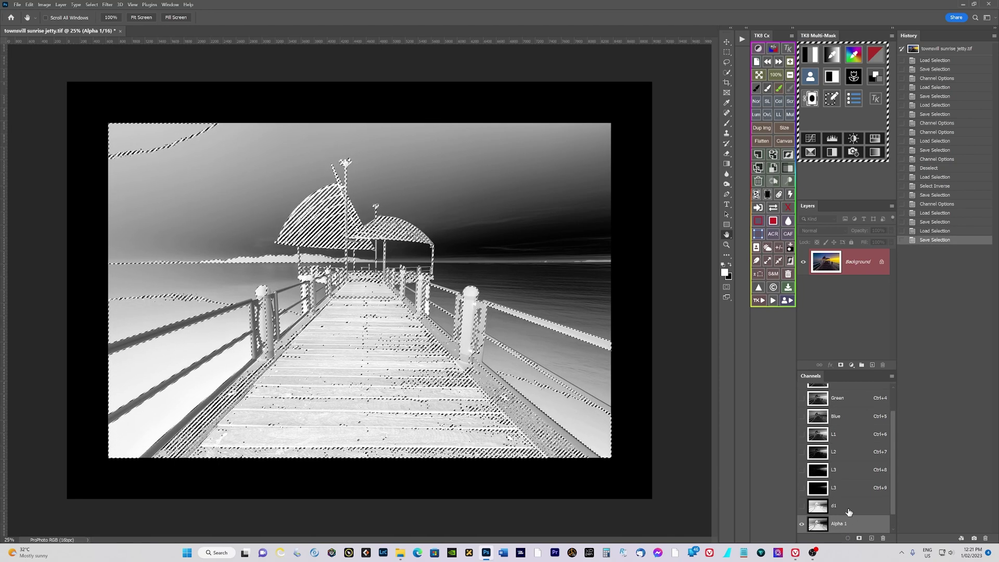
pyautogui.scroll(-1, 850, 513)
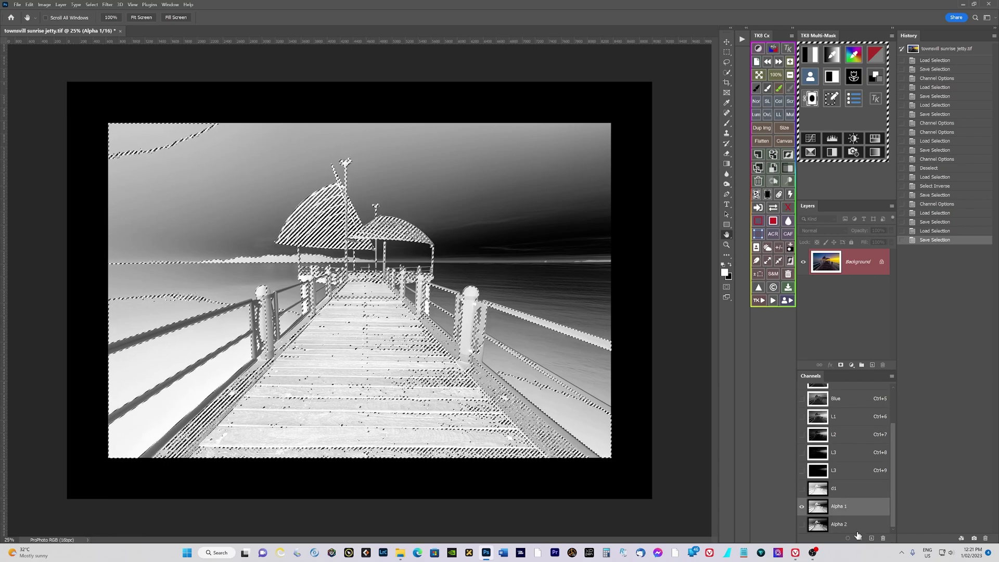
# Rename the second L3 channel as L4 and the Alpha 1 channel as d2
pyautogui.doubleClick(837, 471)
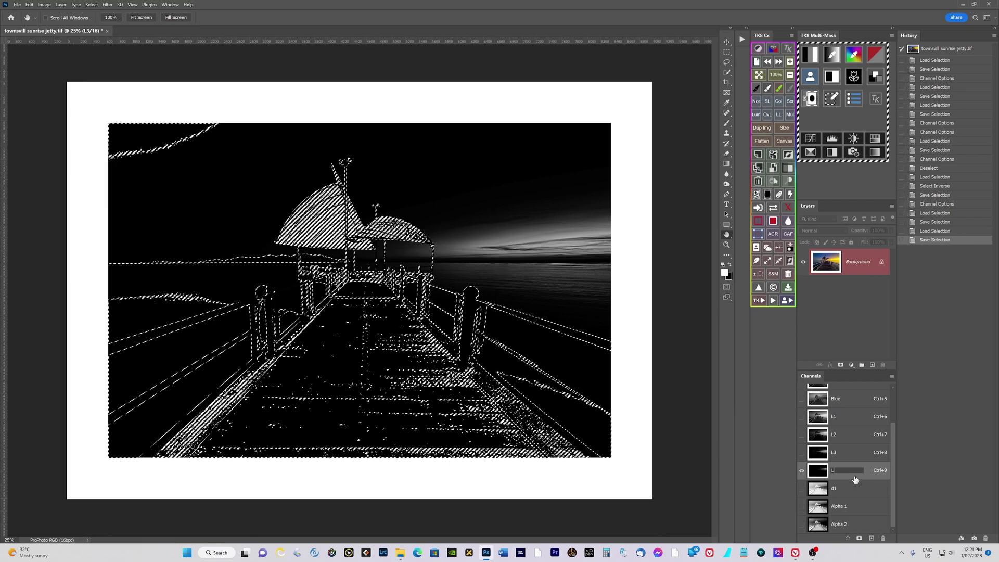
pyautogui.write('L4')
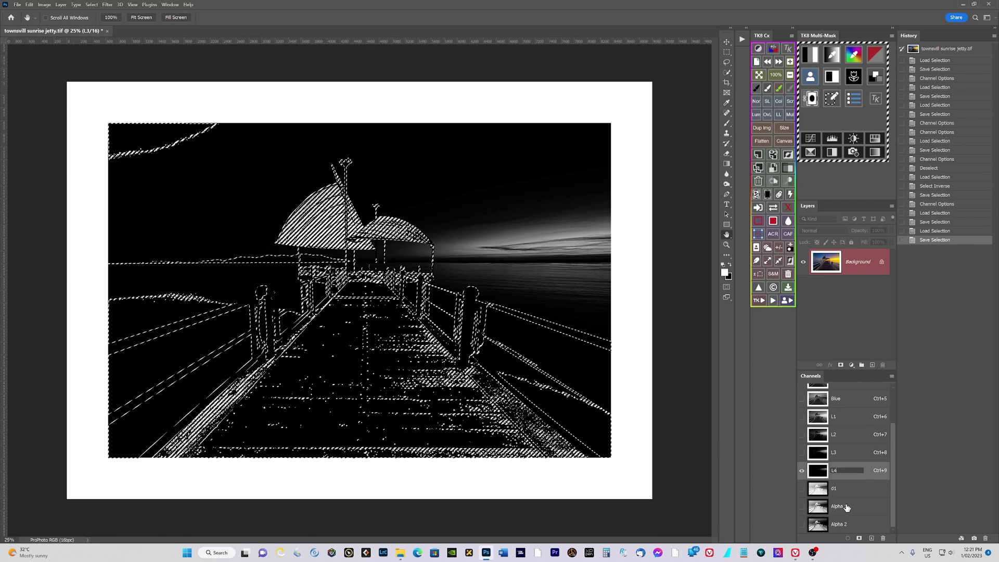
pyautogui.doubleClick(846, 507)
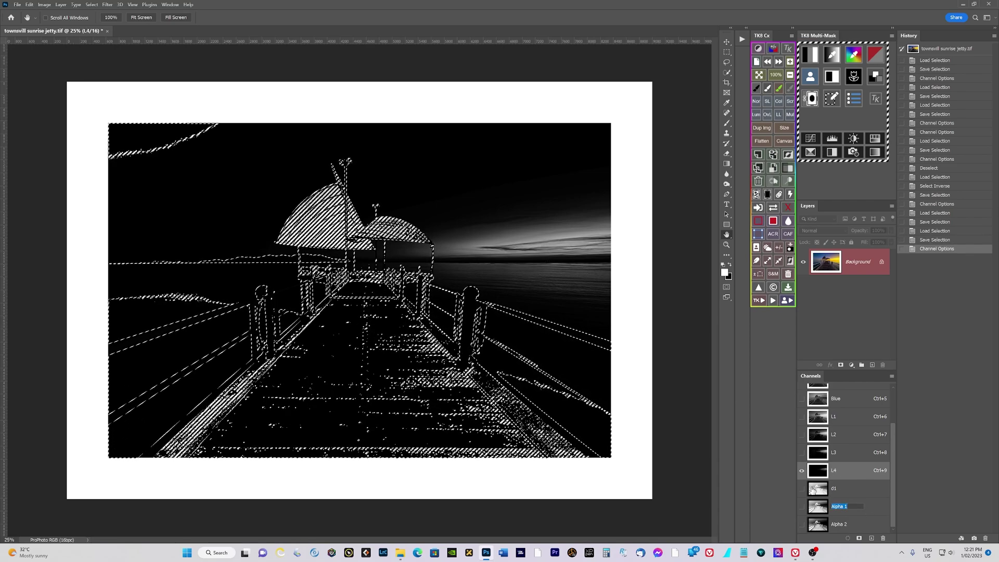
pyautogui.press('BackSpace')
pyautogui.write('d')
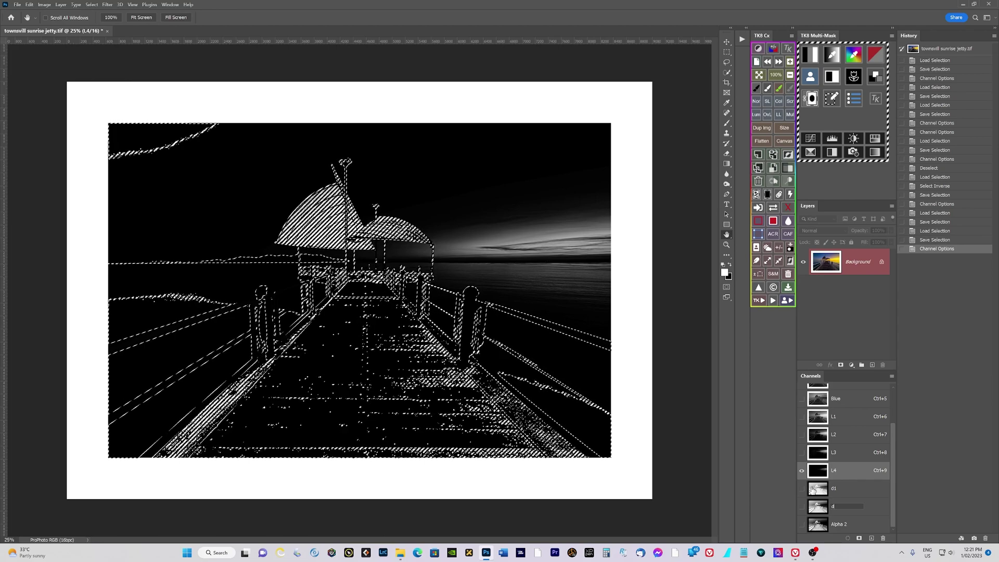
pyautogui.write('2')
# Rename the Alpha 2 channel as d3 and display it
pyautogui.doubleClick(849, 524)
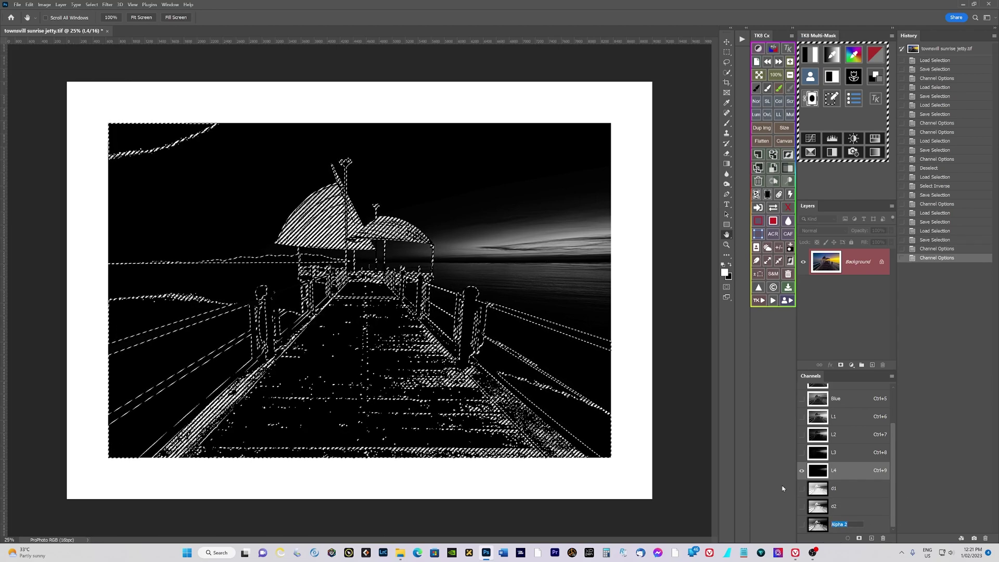
pyautogui.press('BackSpace')
pyautogui.write('d')
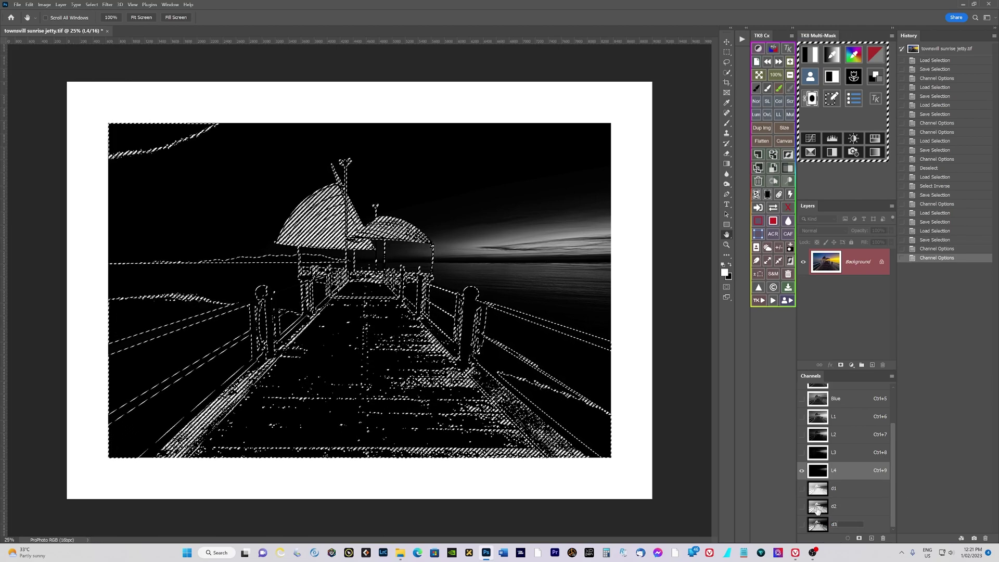
pyautogui.write('3')
pyautogui.press('Return')
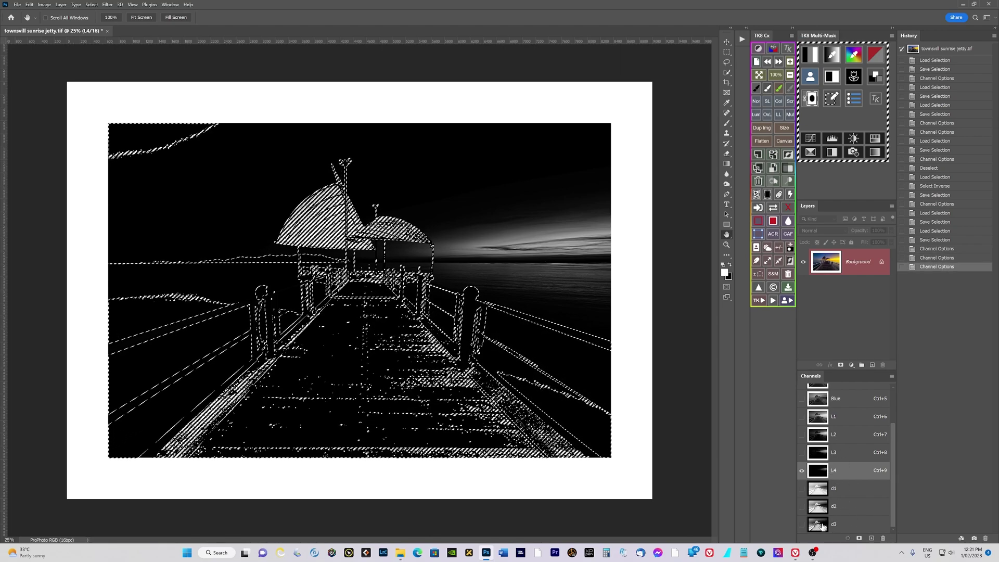
pyautogui.click(821, 527)
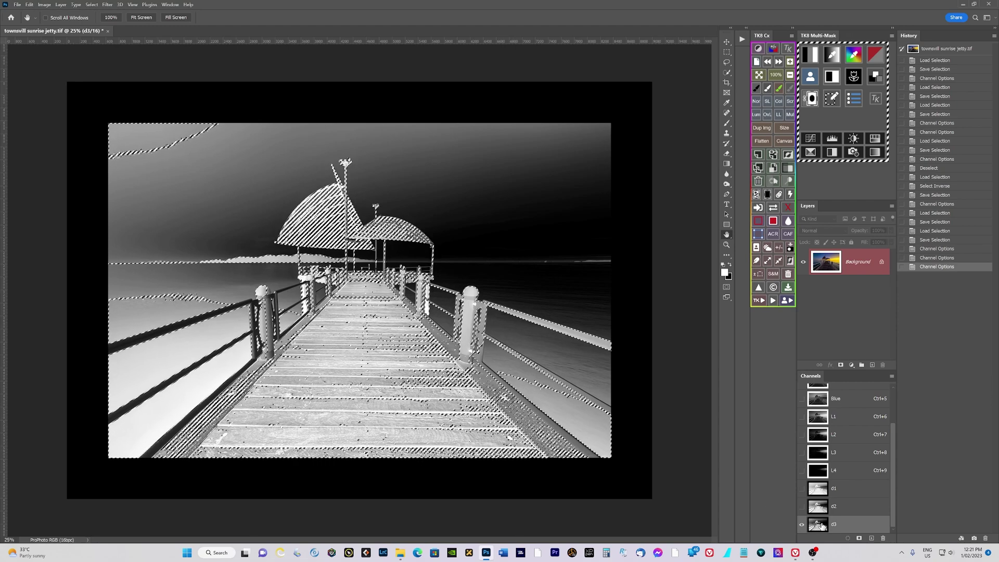
# Save the selection intersected with the d3 channel as a new alpha channel named D4
pyautogui.keyDown('ctrl'); pyautogui.click(820, 527); pyautogui.keyUp('ctrl')
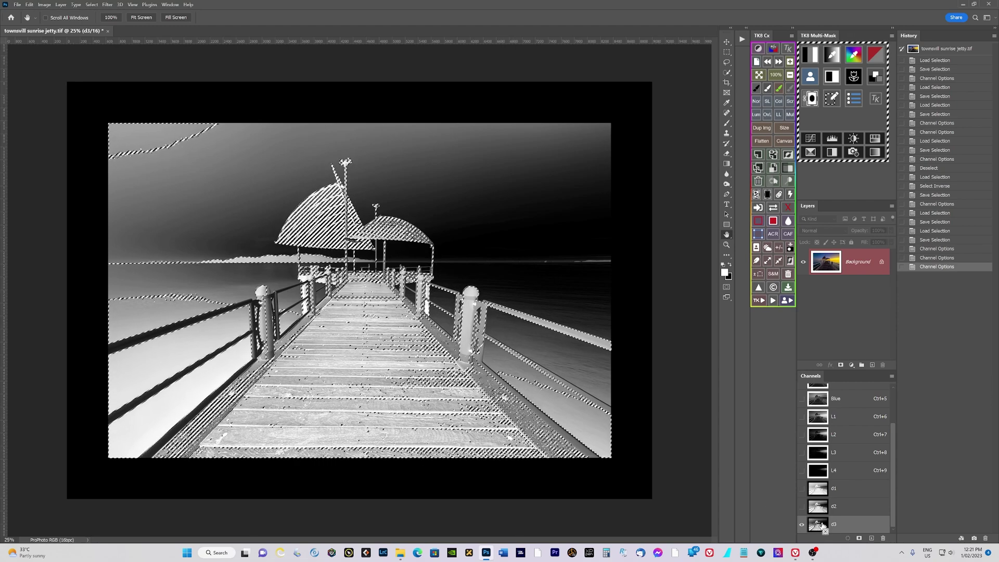
pyautogui.click(860, 540)
pyautogui.doubleClick(849, 524)
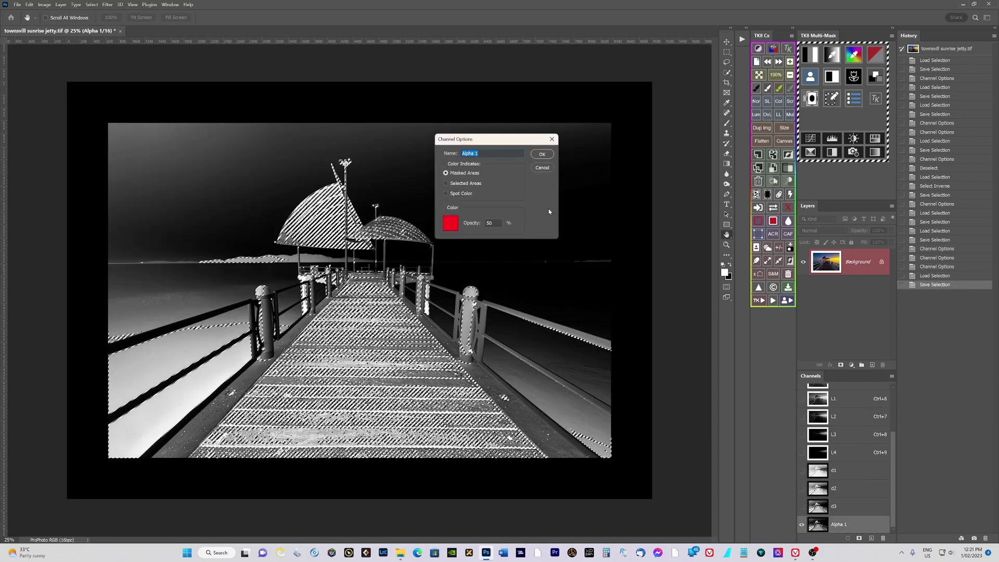
pyautogui.click(542, 168)
pyautogui.doubleClick(836, 525)
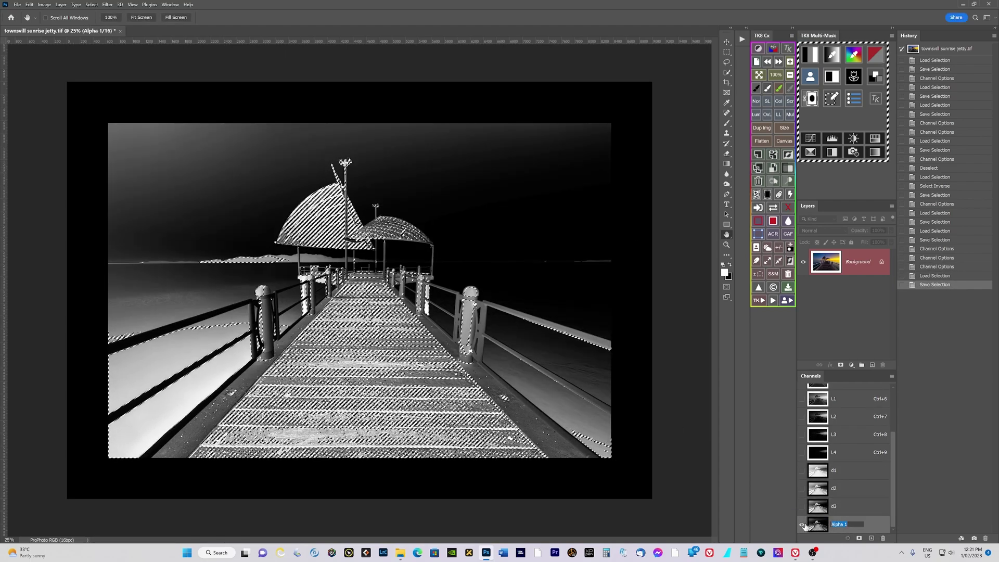
pyautogui.press('BackSpace')
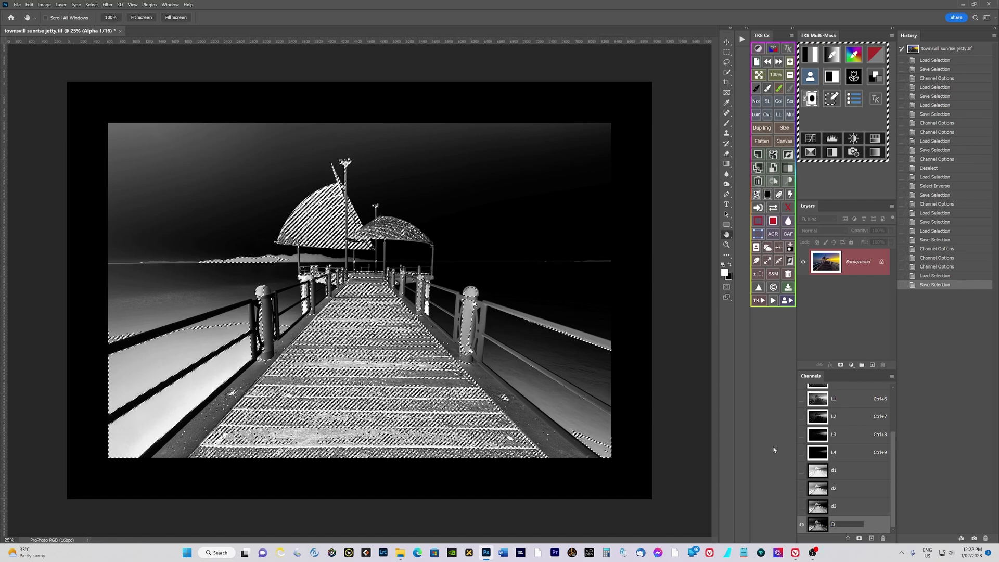
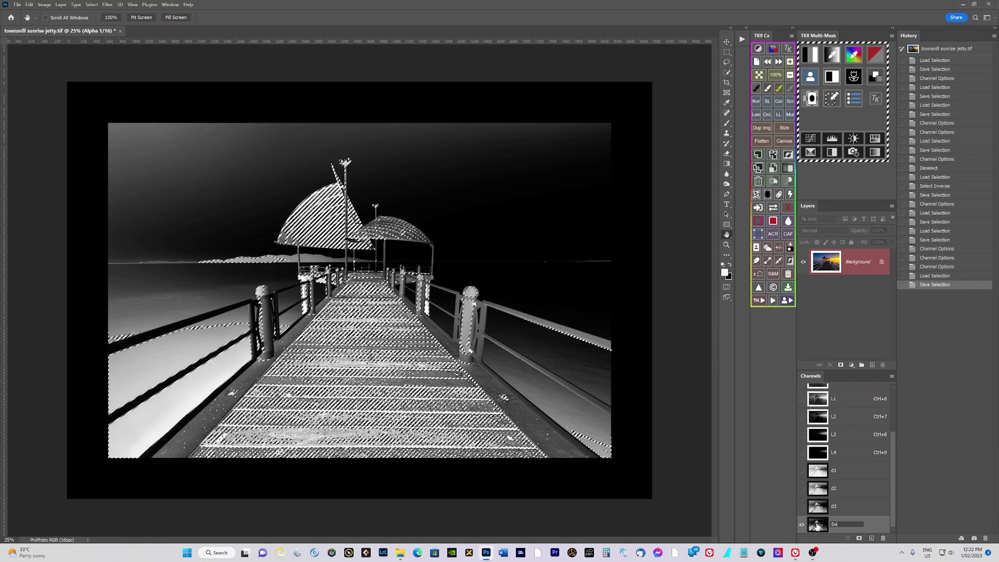
# Return to the RGB composite view of the photo and clear the selection
pyautogui.scroll(3, 829, 508)
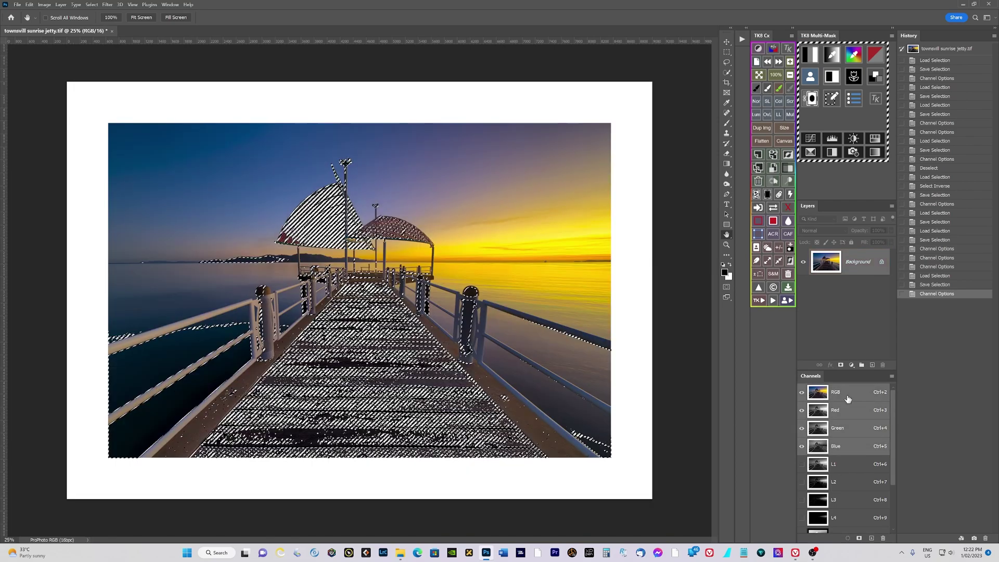
pyautogui.click(819, 393)
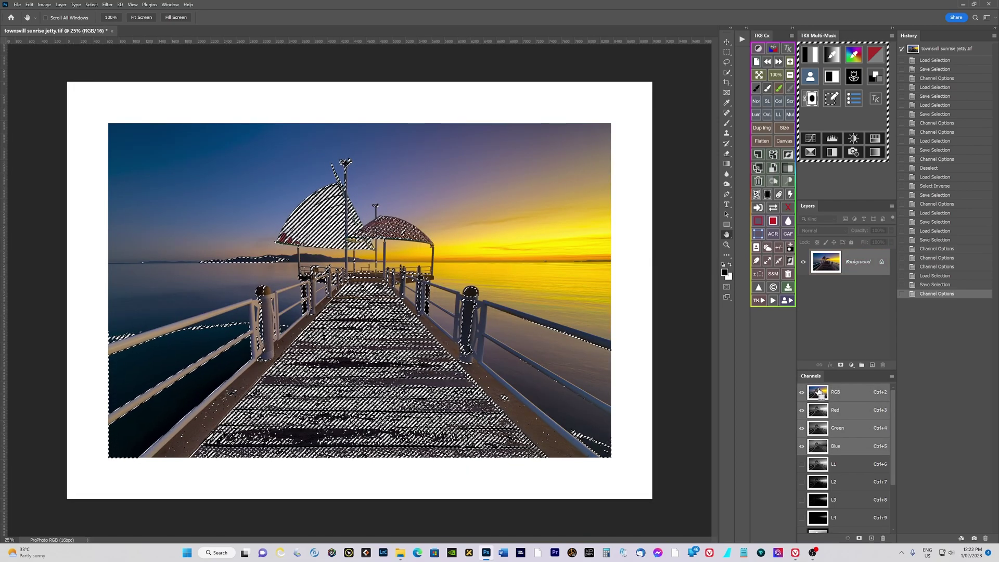
pyautogui.hotkey('ctrl', 'd')
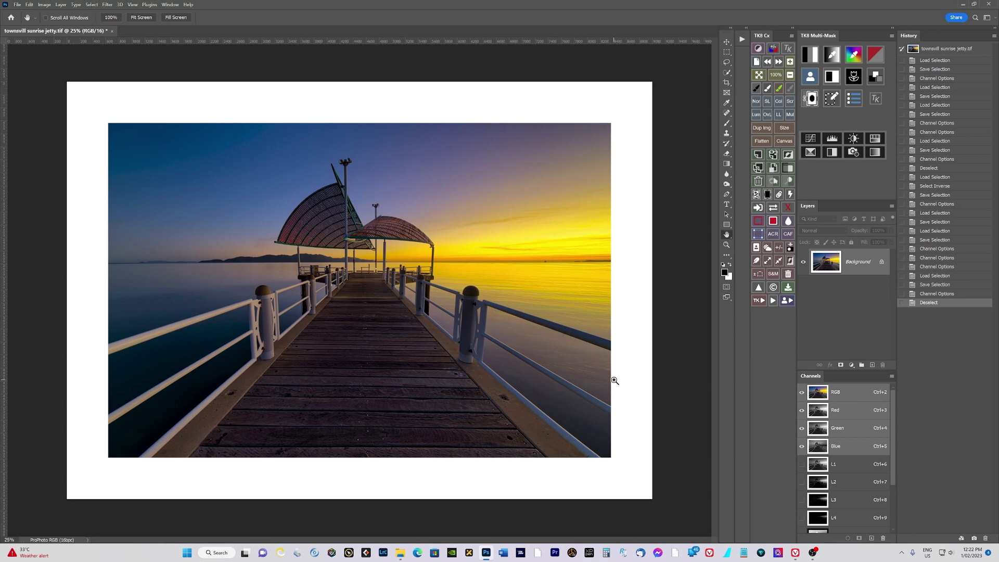
# Subtract the L1 and d1 channels from a full-canvas selection, save the result as a new alpha channel and display it
pyautogui.hotkey('ctrl', 'a')
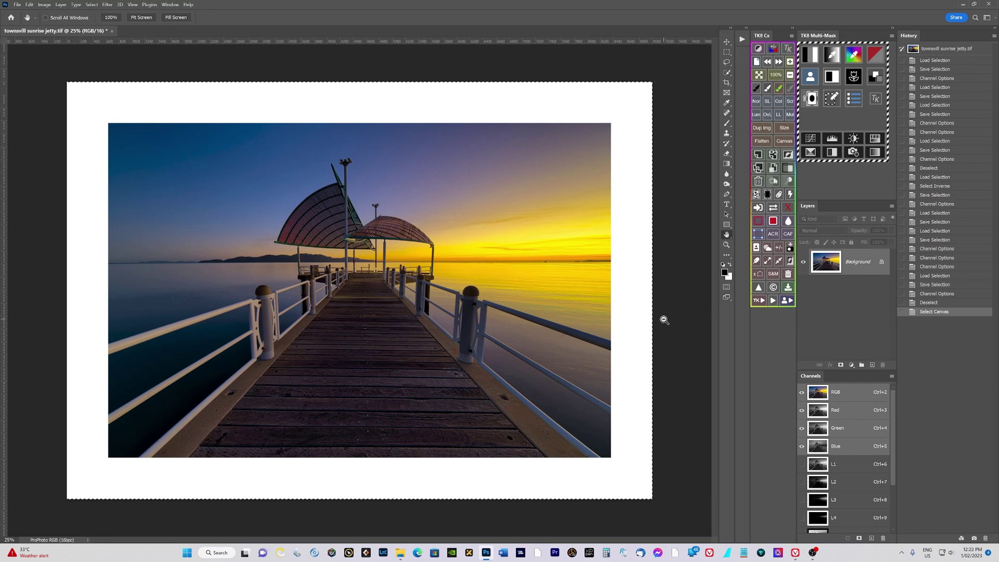
pyautogui.moveTo(894, 422); pyautogui.dragTo(897, 443)
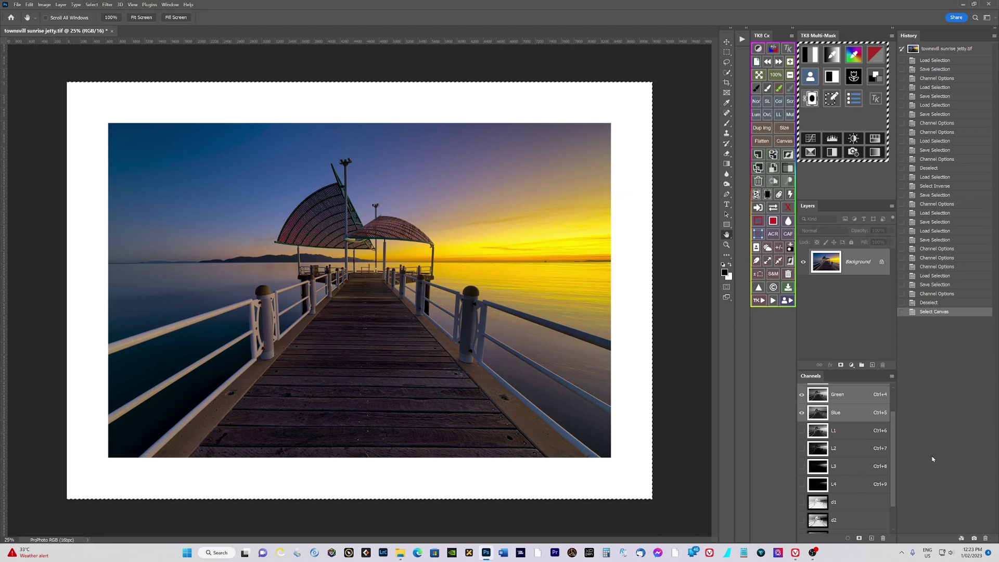
pyautogui.keyDown('ctrl'); pyautogui.click(822, 433); pyautogui.keyUp('ctrl')
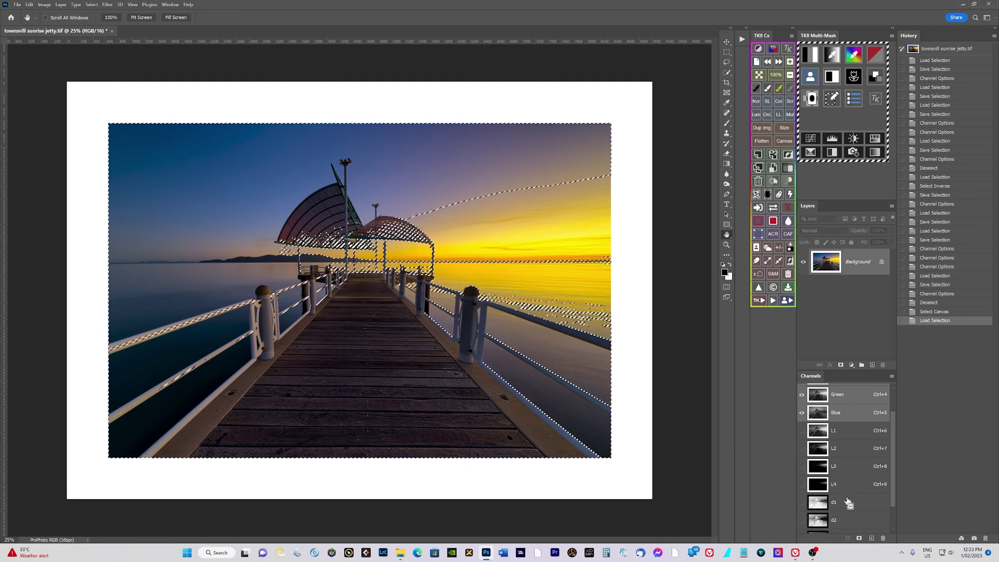
pyautogui.keyDown('ctrl'); pyautogui.click(818, 506); pyautogui.keyUp('ctrl')
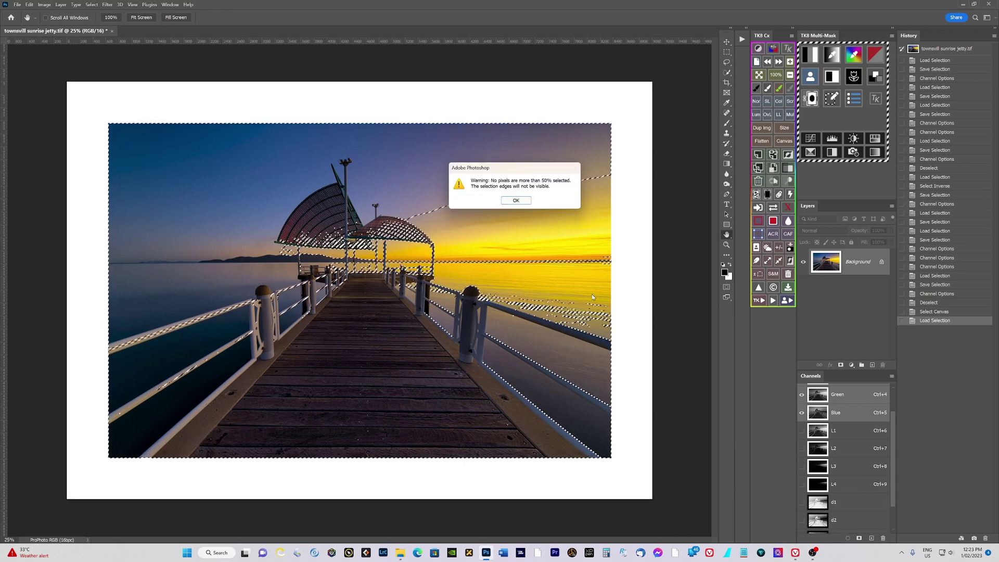
pyautogui.click(518, 206)
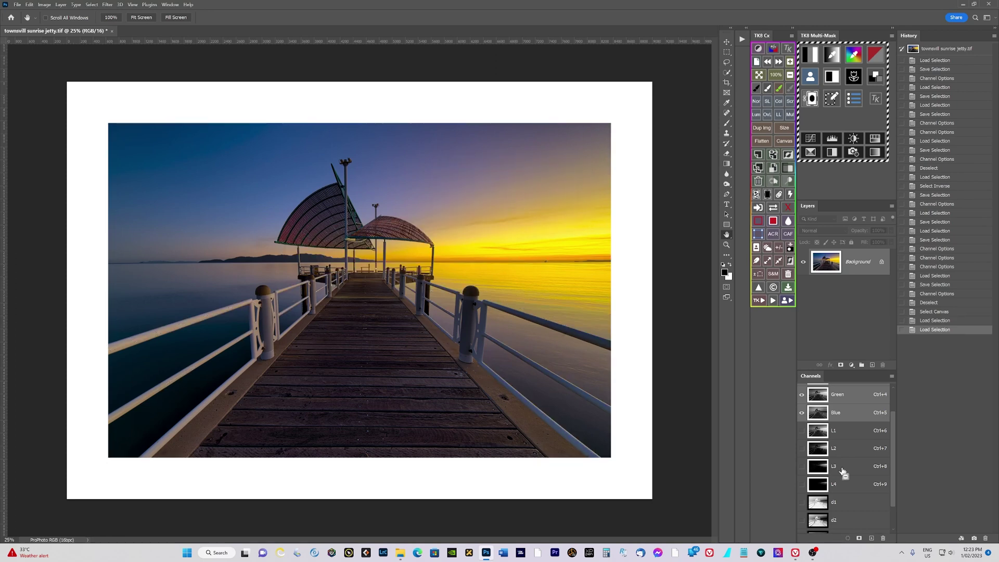
pyautogui.click(859, 539)
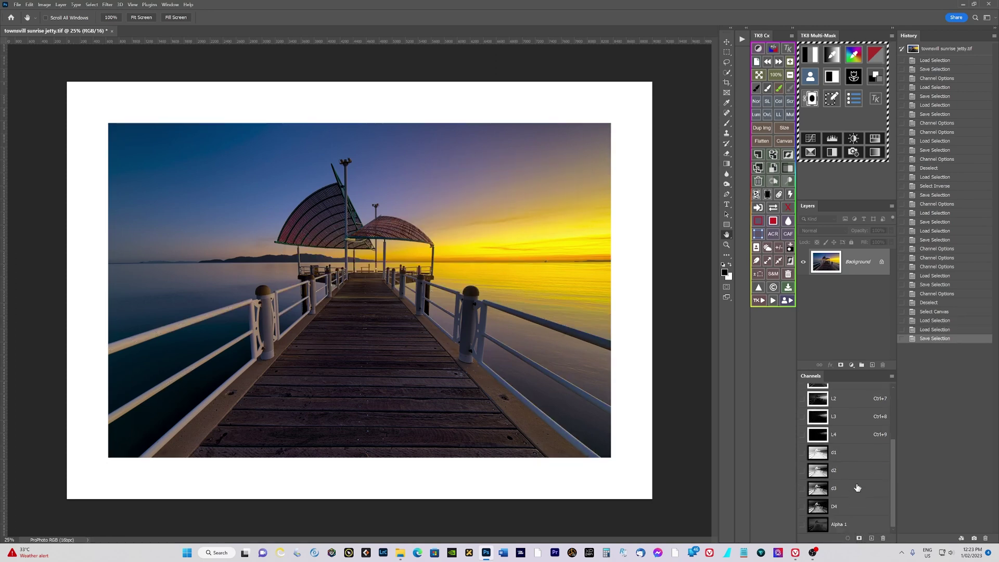
pyautogui.click(821, 526)
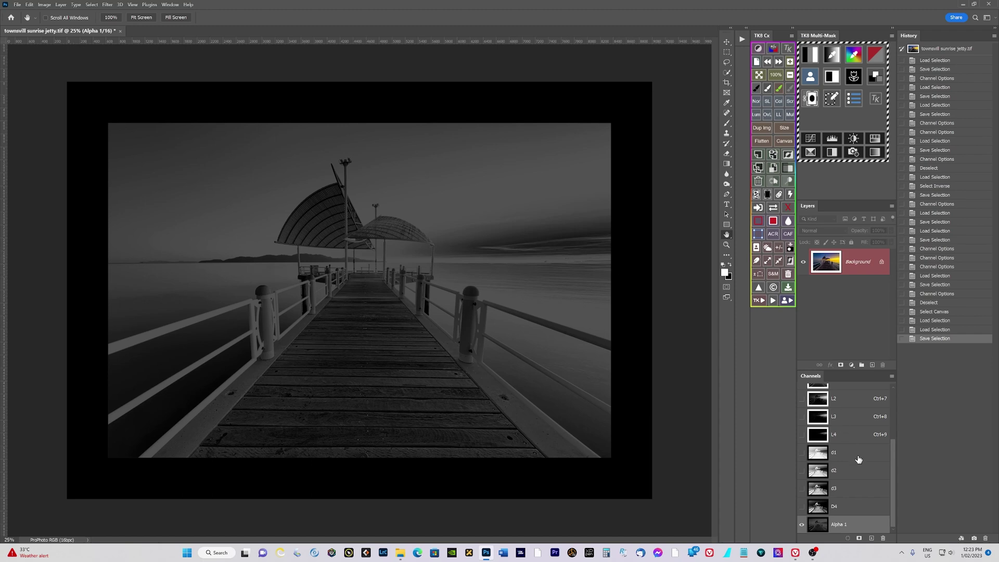
# Return to the RGB composite view and clear the midtones selection
pyautogui.scroll(3, 858, 490)
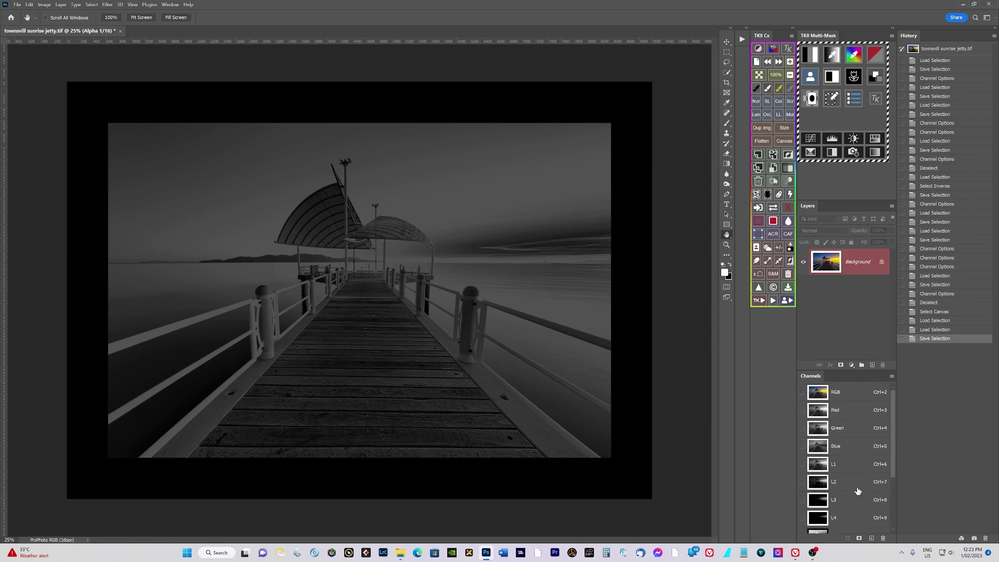
pyautogui.click(823, 394)
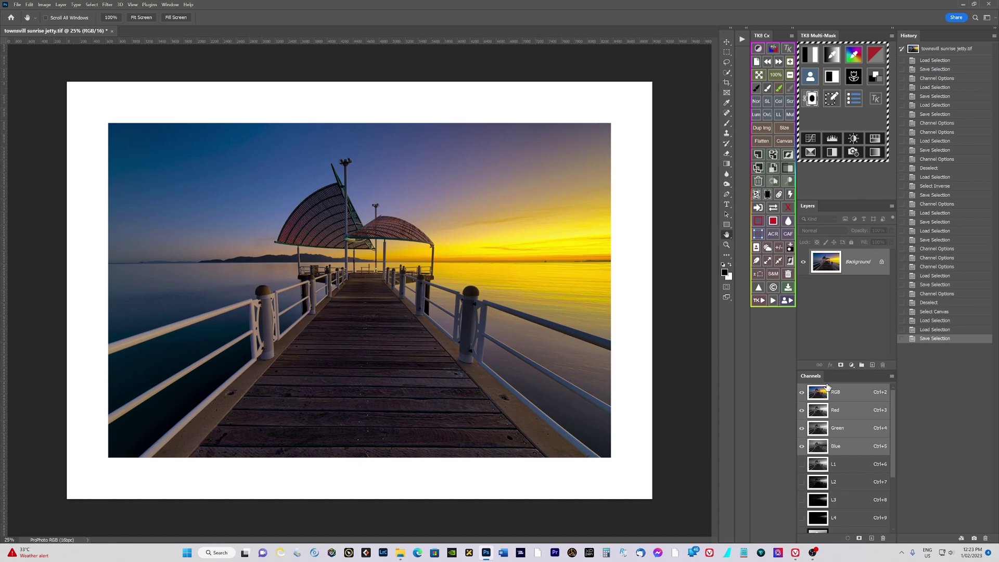
pyautogui.hotkey('ctrl', 'd')
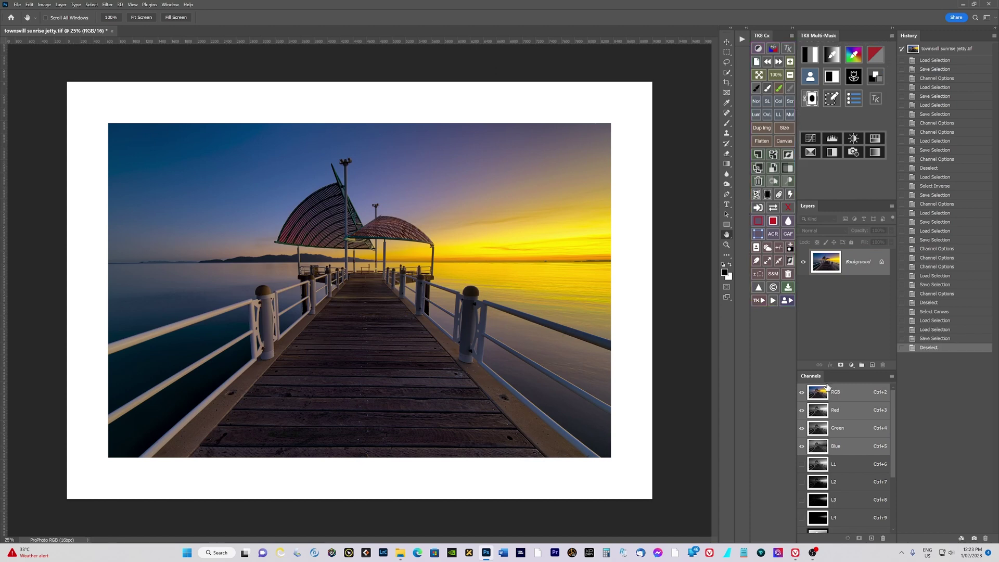
# Subtract the L2 and d2 channels from a full-canvas selection, save the result as another alpha channel and display it
pyautogui.hotkey('ctrl', 'a')
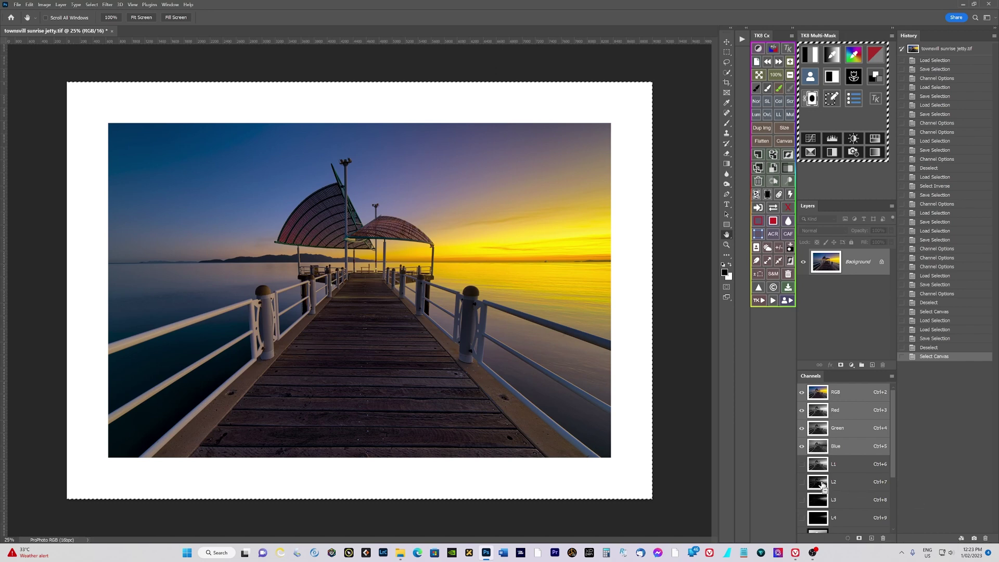
pyautogui.keyDown('ctrl'); pyautogui.click(821, 486); pyautogui.keyUp('ctrl')
pyautogui.scroll(-2, 854, 465)
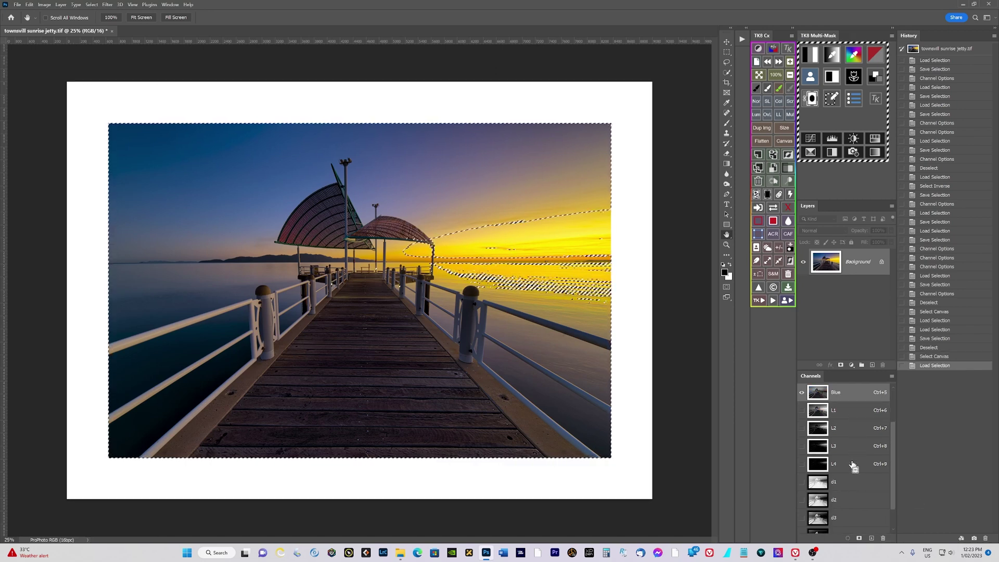
pyautogui.keyDown('ctrl'); pyautogui.click(822, 502); pyautogui.keyUp('ctrl')
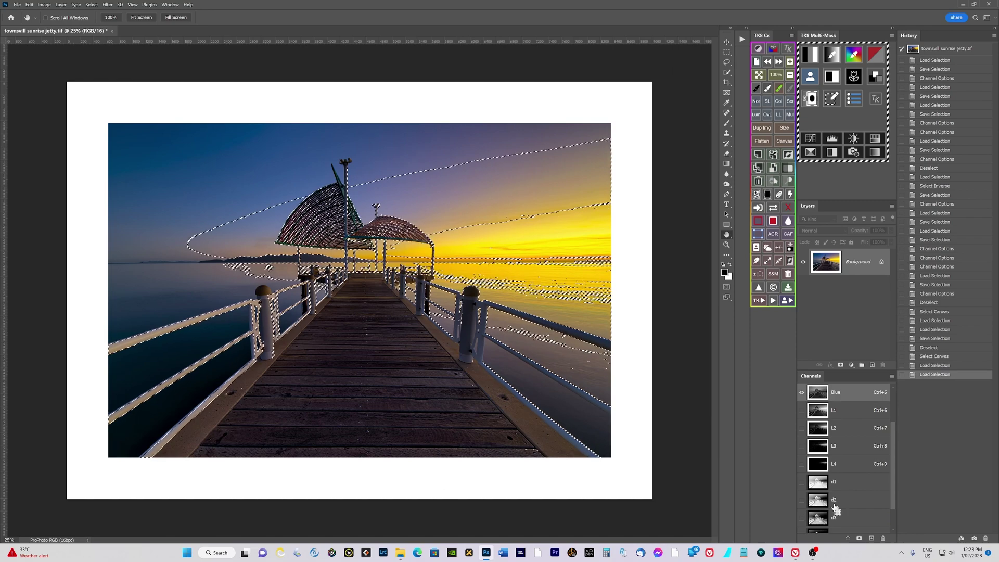
pyautogui.click(859, 539)
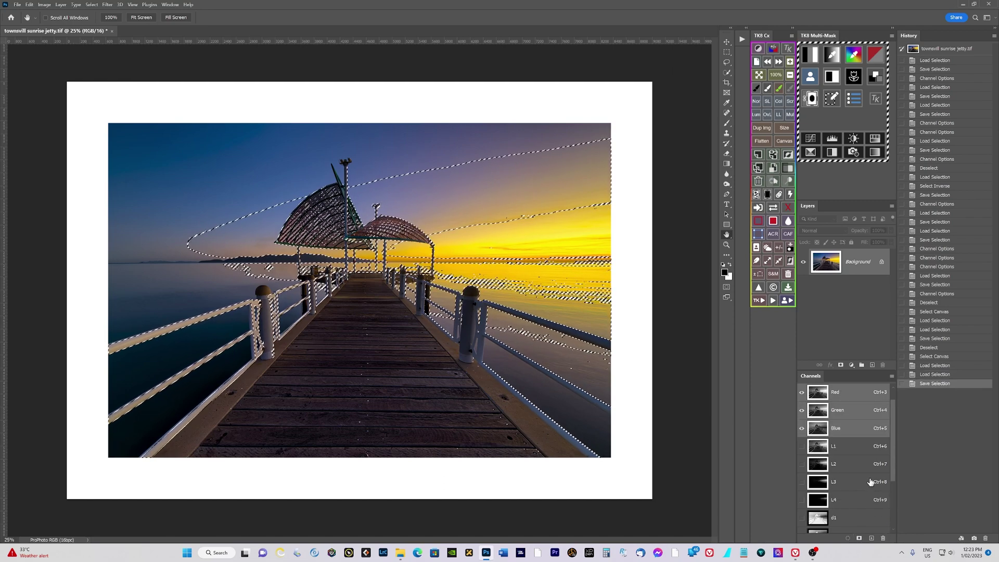
pyautogui.scroll(-3, 870, 482)
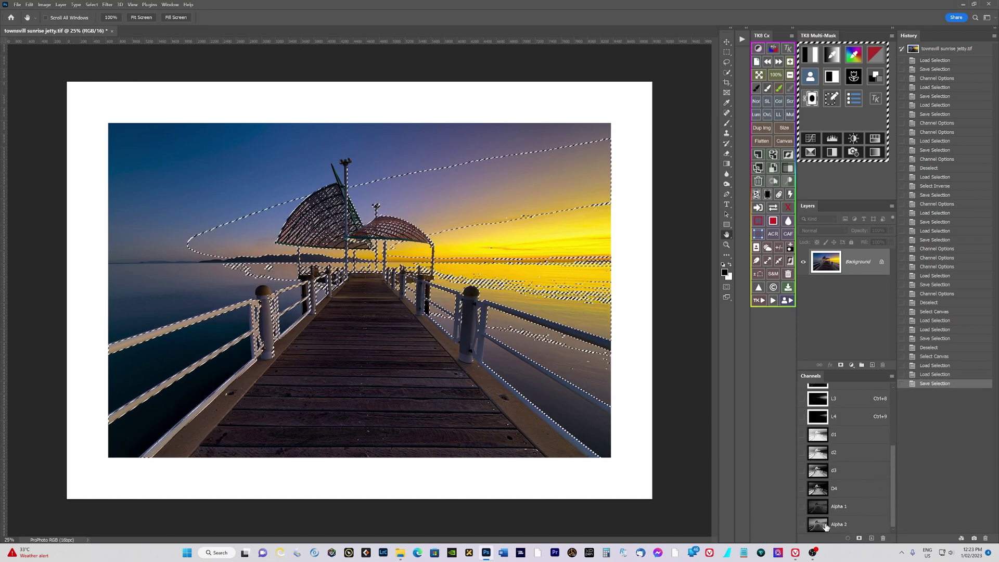
pyautogui.click(826, 528)
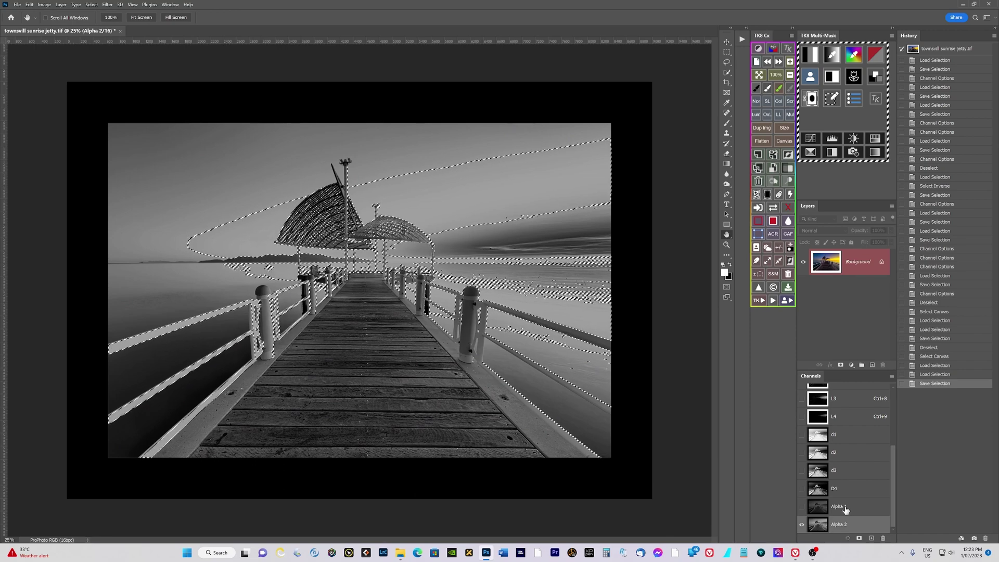
# Rename the Alpha 1 channel as M1 and the Alpha 2 channel as M2
pyautogui.doubleClick(846, 509)
pyautogui.press('BackSpace')
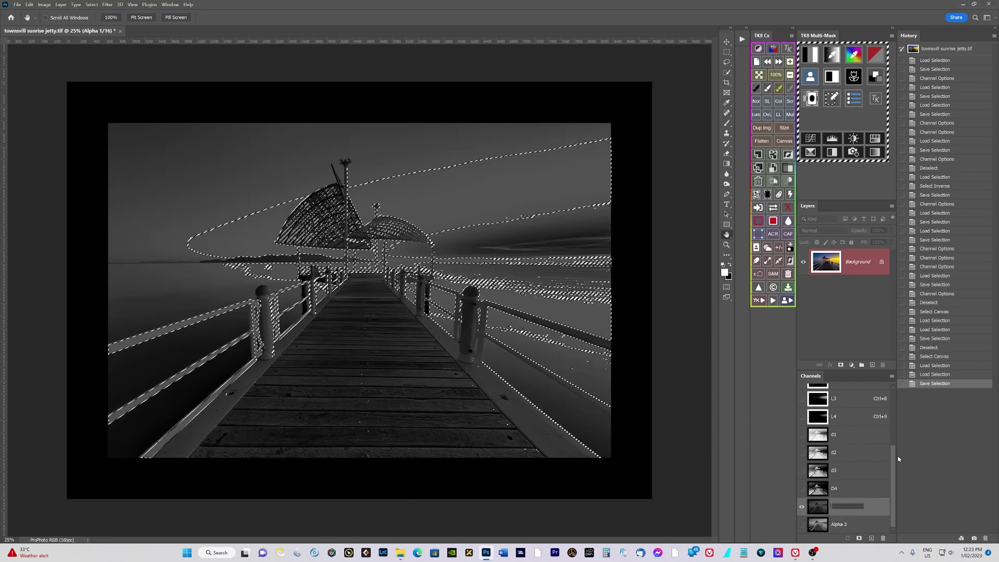
pyautogui.write('M')
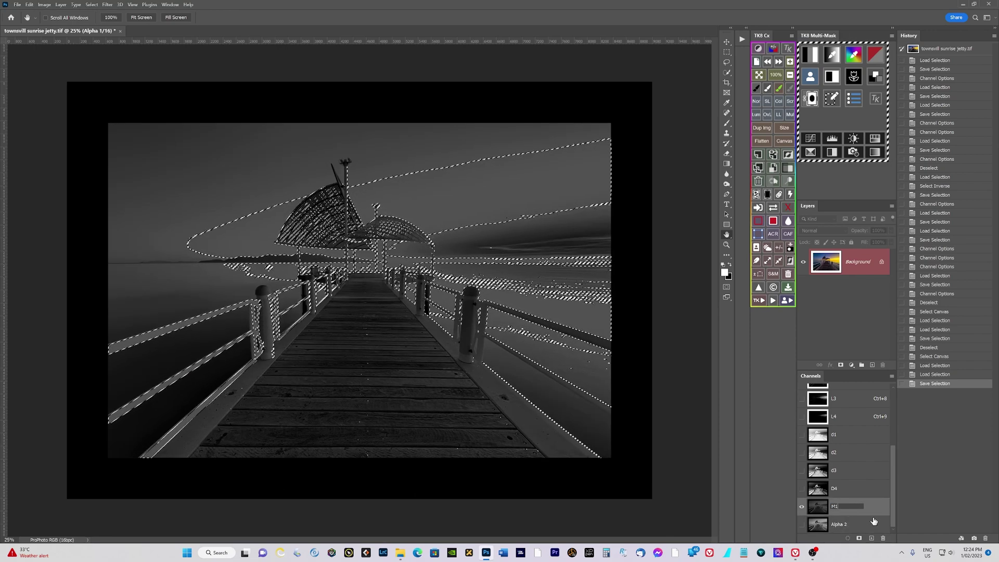
pyautogui.write('1')
pyautogui.press('Tab')
pyautogui.press('BackSpace')
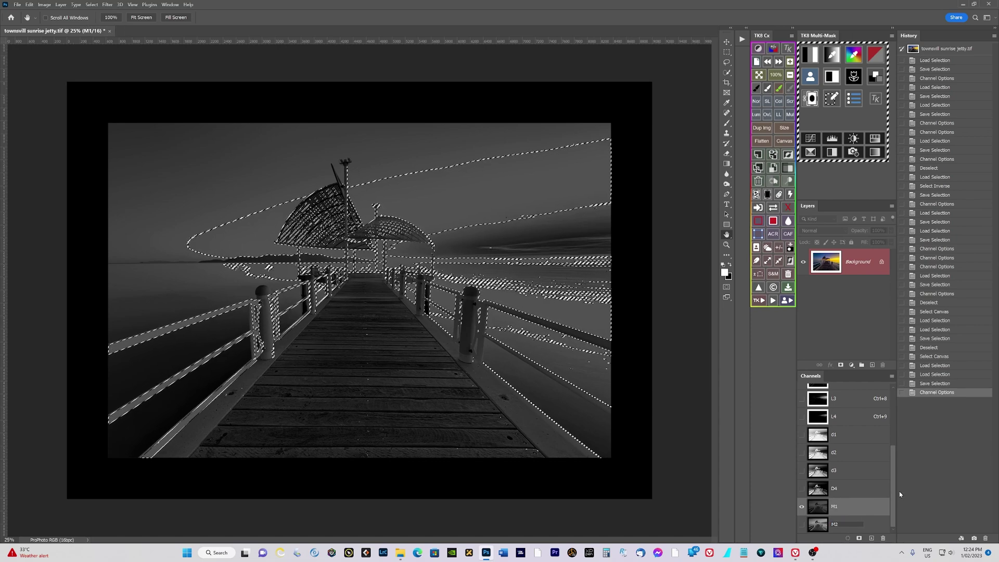
pyautogui.press('Return')
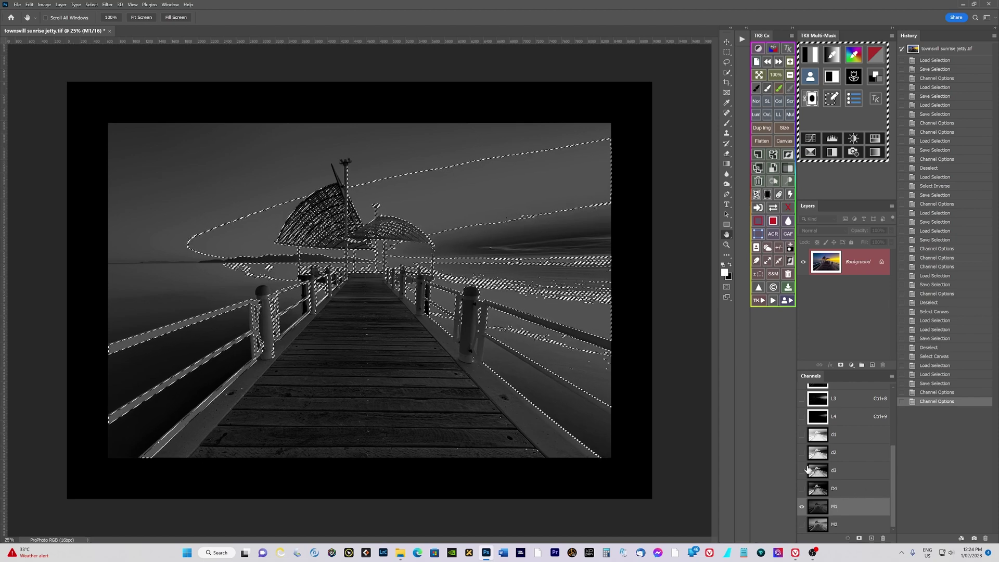
# Clear the selection and show the RGB composite fitted to the screen
pyautogui.hotkey('ctrl', 'd')
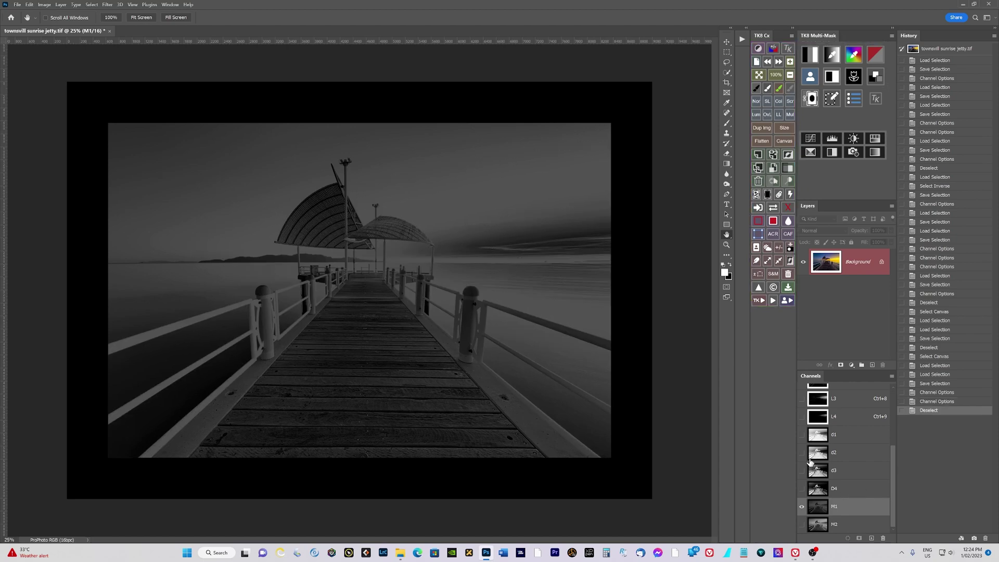
pyautogui.hotkey('ctrl', '0')
pyautogui.scroll(5, 861, 424)
pyautogui.hotkey('ctrl', '2')
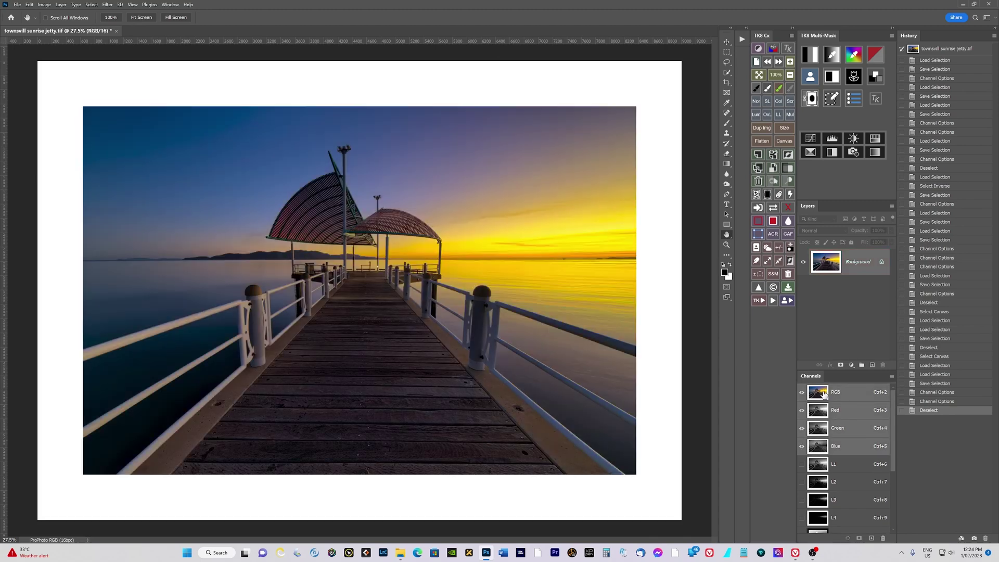
# Preview the Lights-1 luminosity mask with the TK8 Multi-Mask plugin and cancel it
pyautogui.scroll(-3, 843, 462)
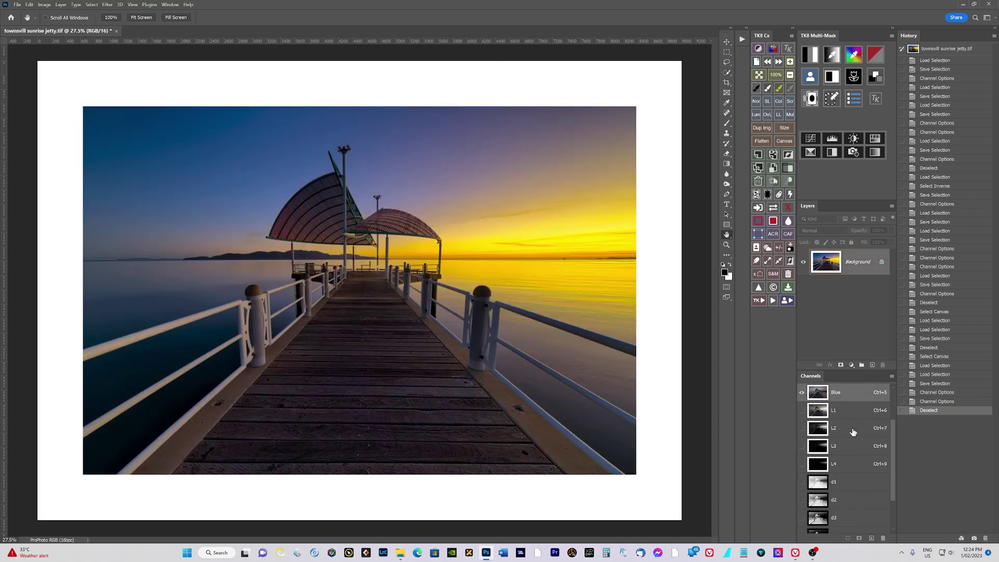
pyautogui.scroll(-1, 850, 426)
pyautogui.scroll(-2, 850, 426)
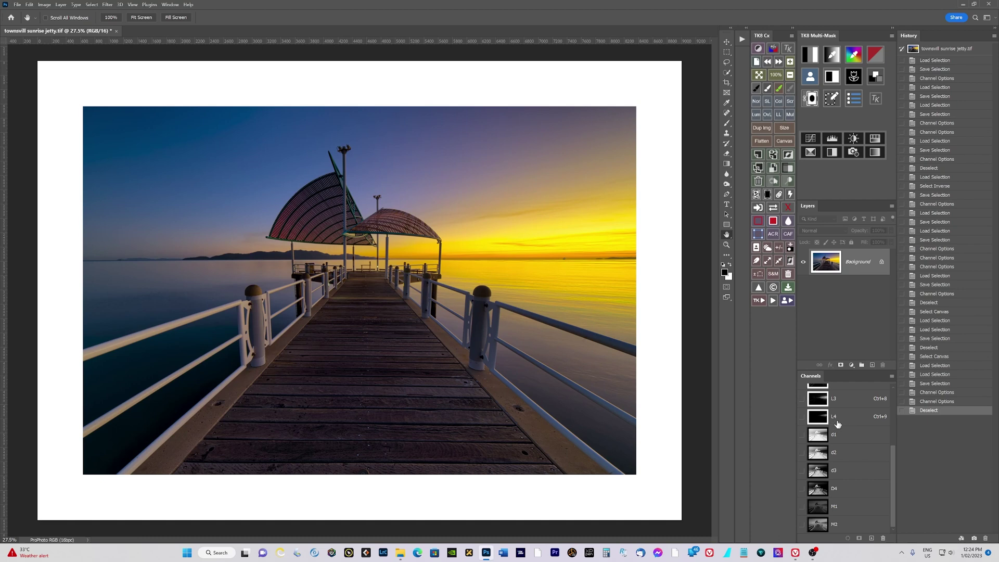
pyautogui.click(810, 54)
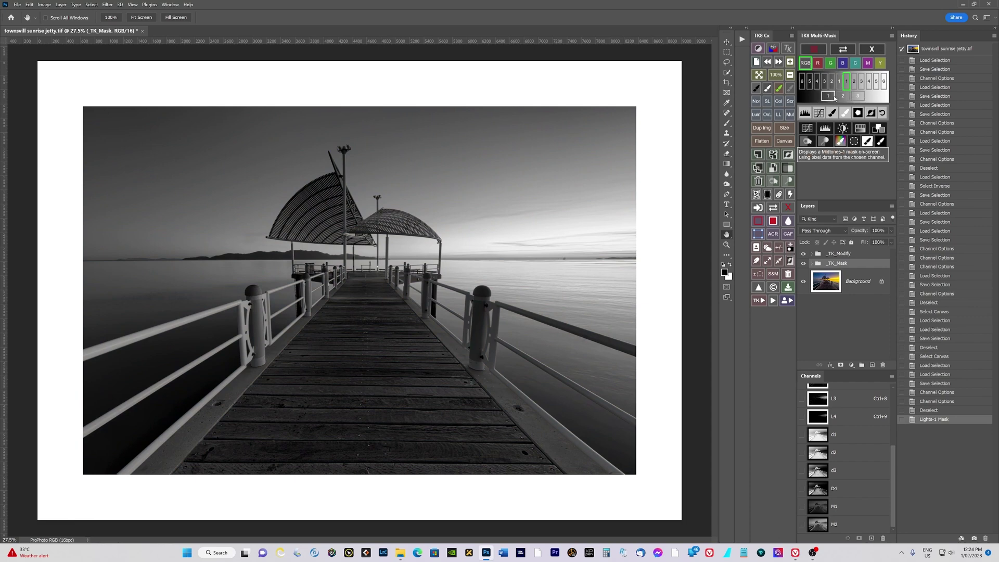
pyautogui.click(873, 49)
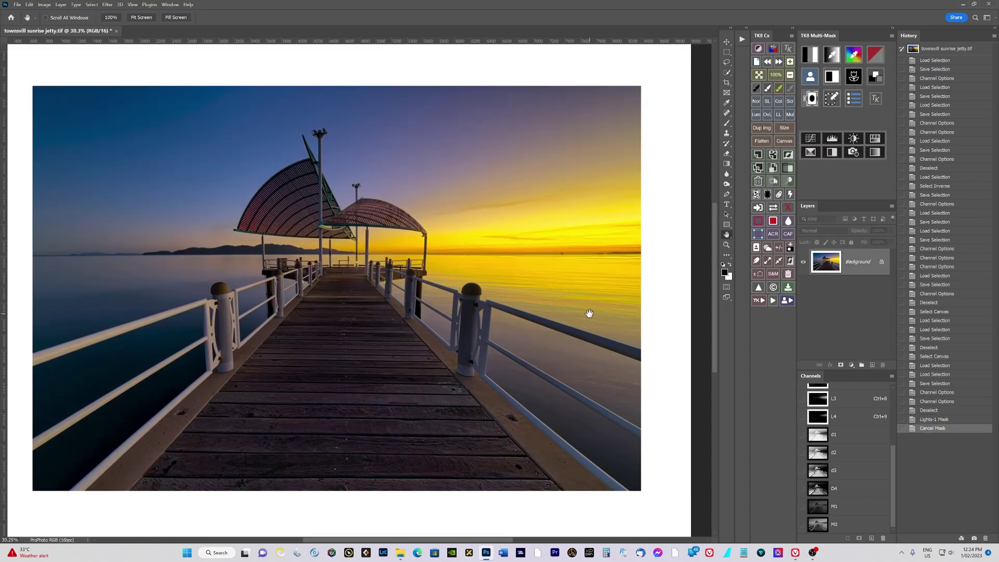
pyautogui.scroll(3, 832, 447)
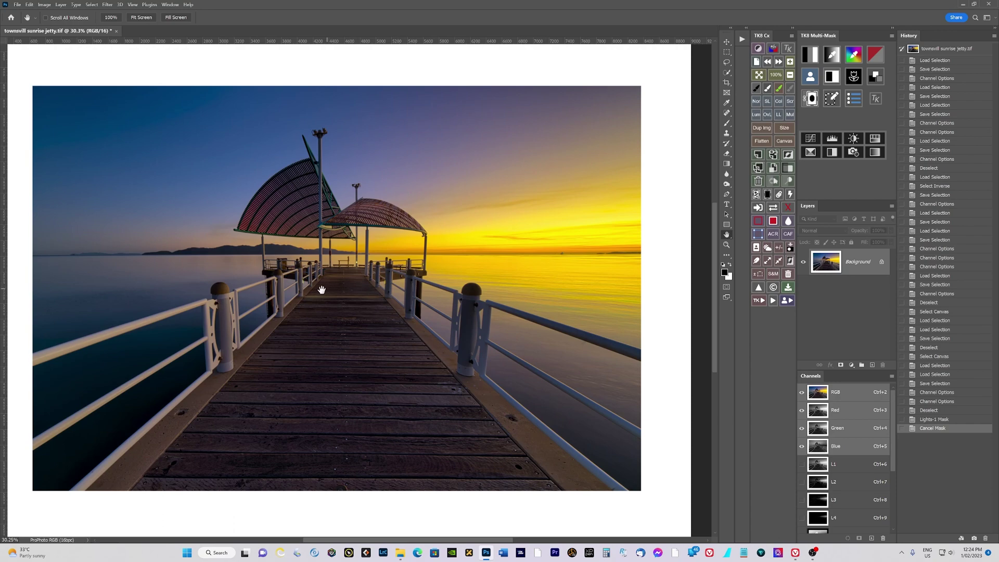
pyautogui.hotkey('ctrl', '0')
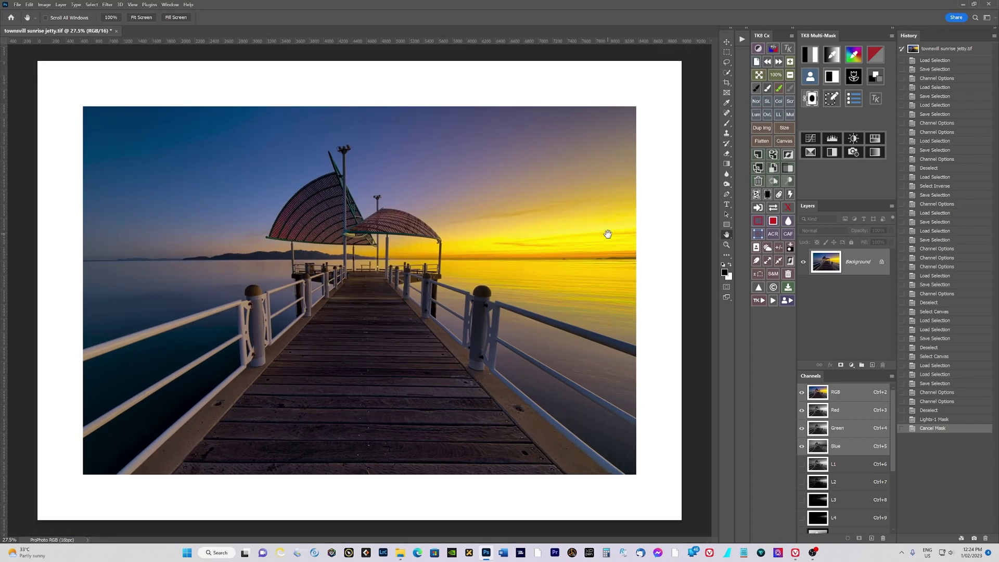
# Examine the lights masks L1 to L4 one by one and go back to L2
pyautogui.scroll(-1, 864, 431)
pyautogui.click(823, 450)
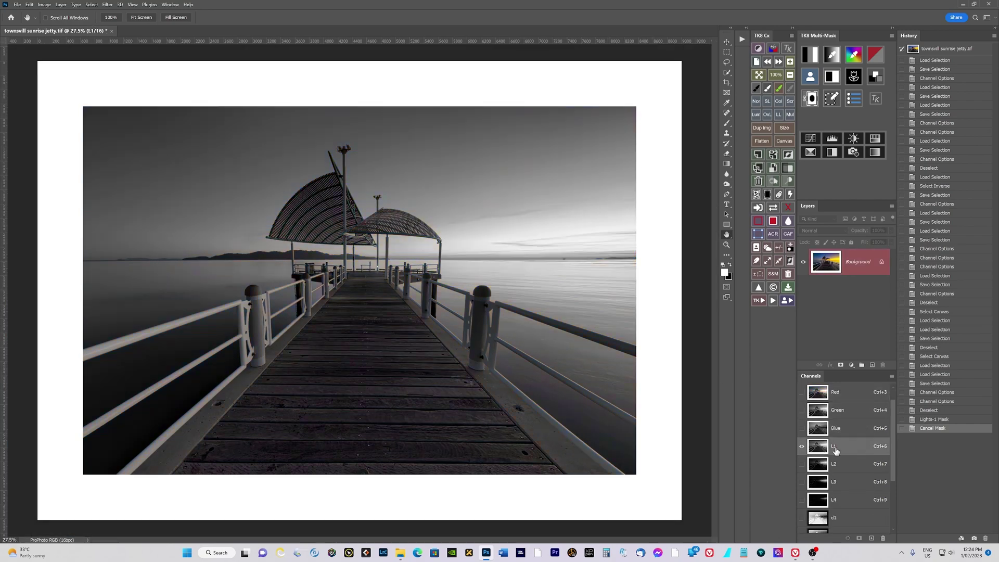
pyautogui.click(825, 464)
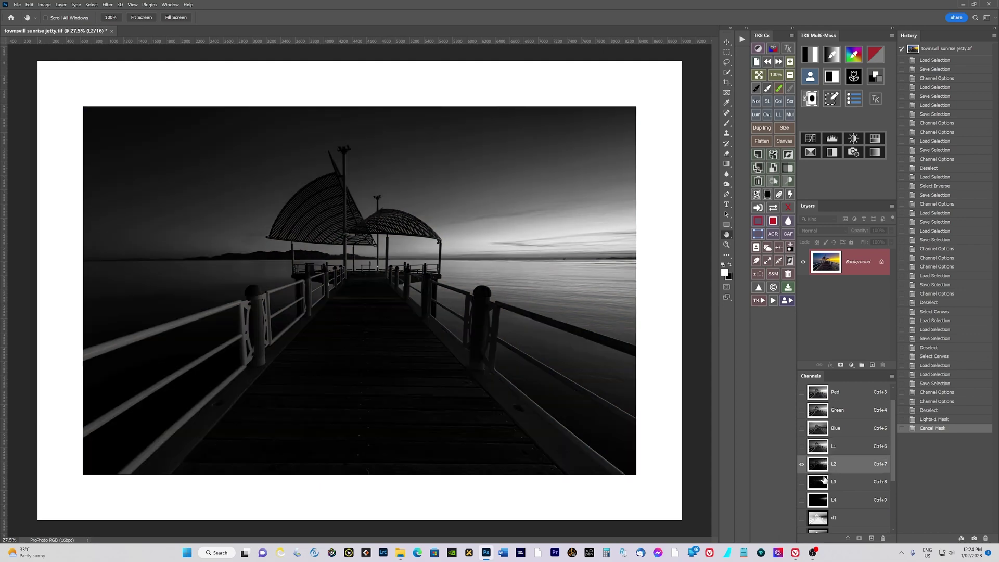
pyautogui.click(823, 481)
pyautogui.click(821, 502)
pyautogui.click(826, 484)
pyautogui.click(825, 465)
# Load the L2 channel as a selection and add a Levels adjustment layer masked by it, with its properties floating over the photo
pyautogui.keyDown('ctrl'); pyautogui.click(820, 466); pyautogui.keyUp('ctrl')
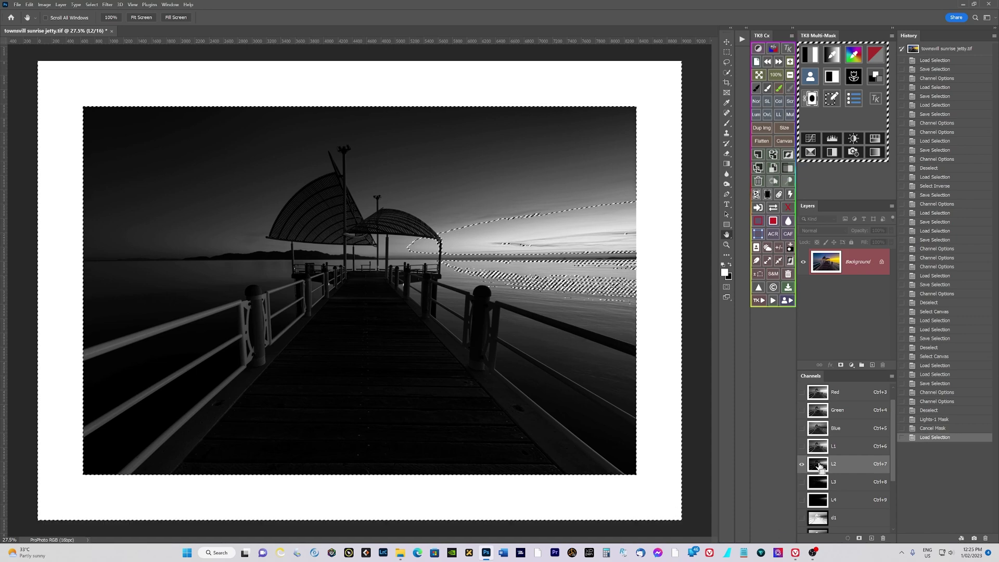
pyautogui.click(852, 365)
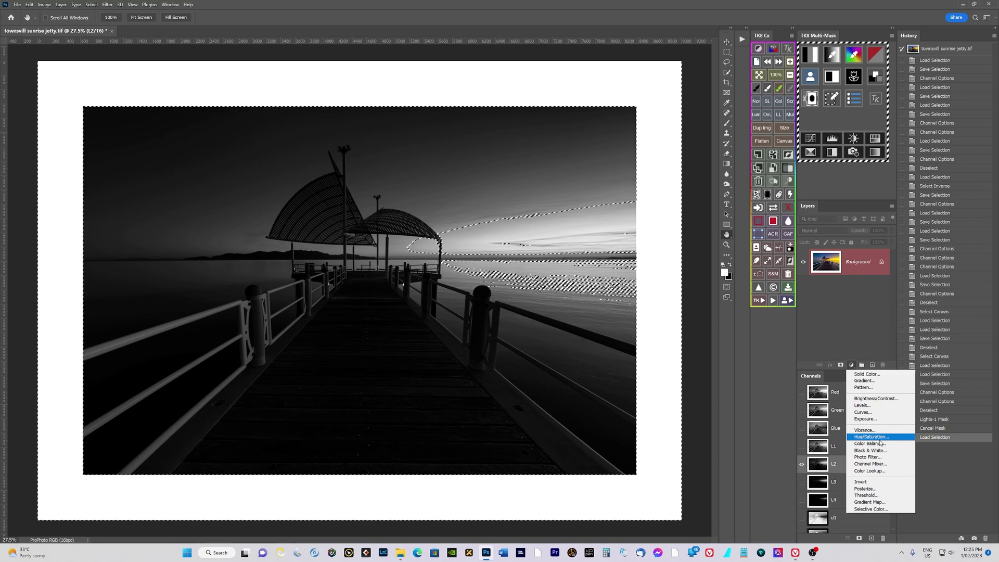
pyautogui.click(862, 405)
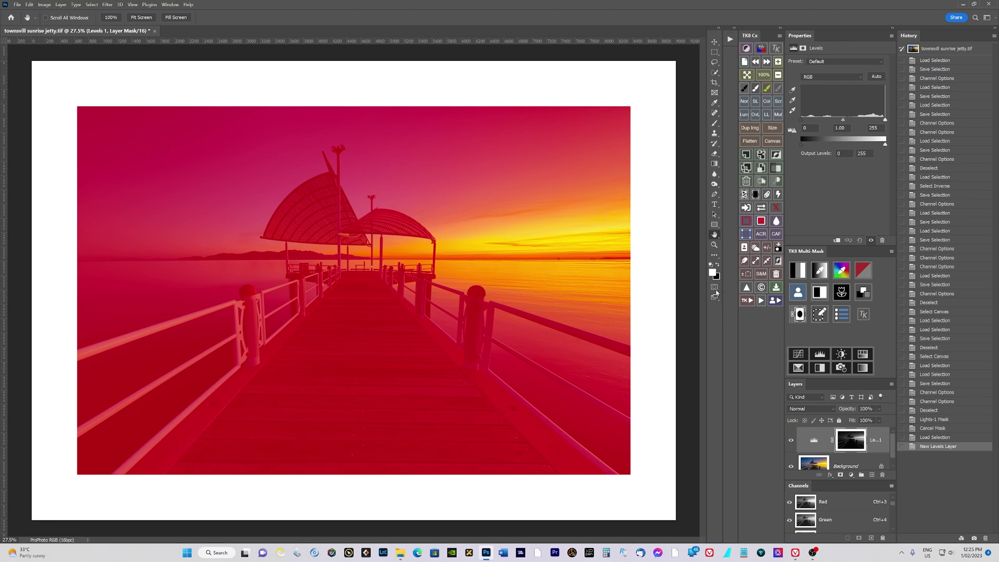
pyautogui.scroll(-1, 856, 448)
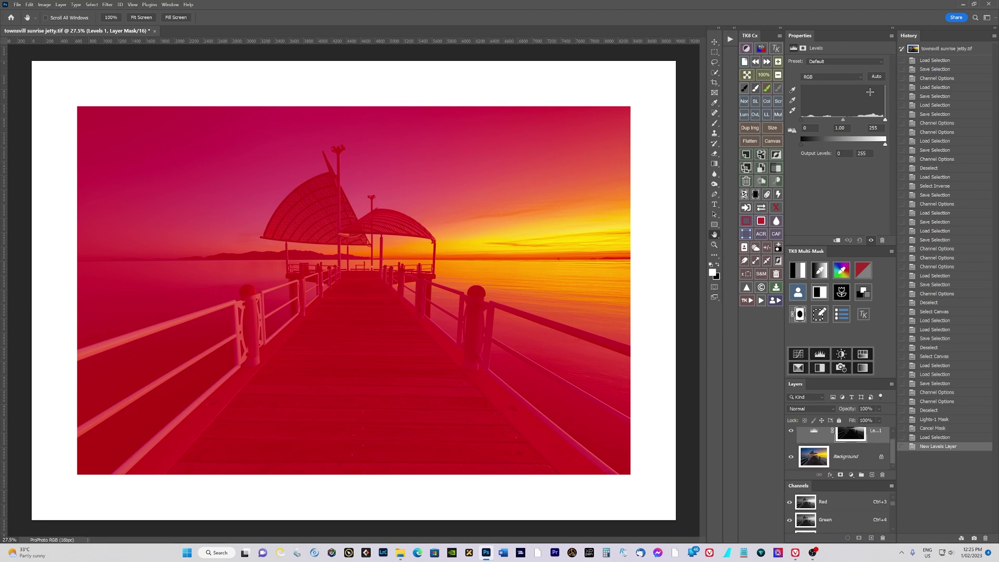
pyautogui.moveTo(864, 39); pyautogui.dragTo(623, 75)
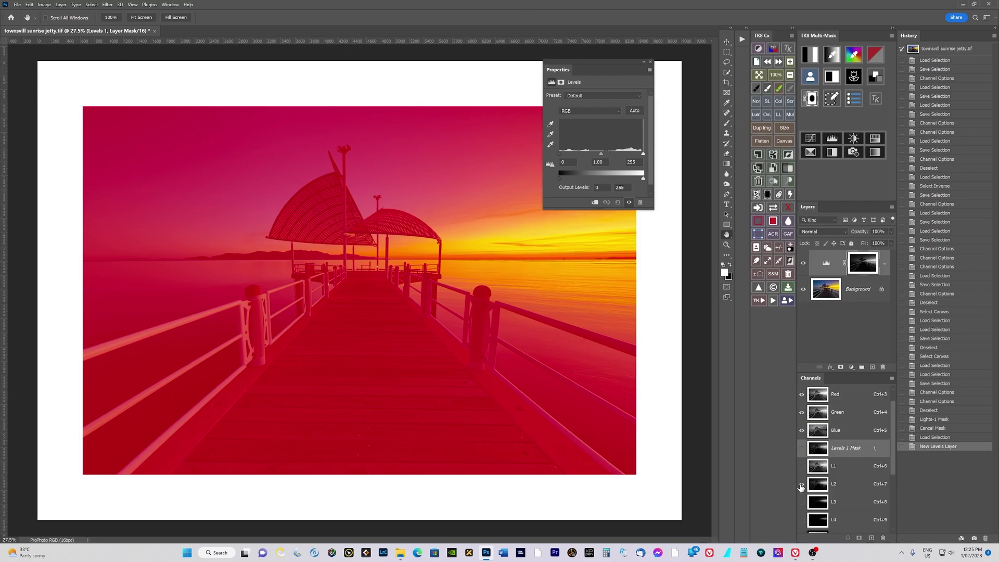
# Hide the L2 channel's red overlay on the photo and switch Quick Mask mode on and off again
pyautogui.click(802, 485)
pyautogui.click(802, 485)
pyautogui.click(802, 485)
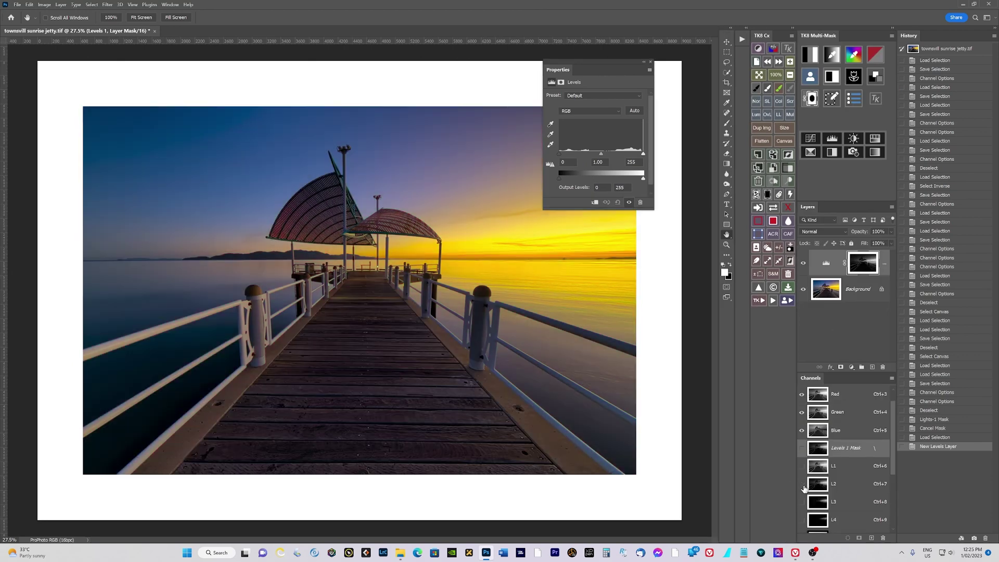
pyautogui.click(727, 288)
pyautogui.click(727, 288)
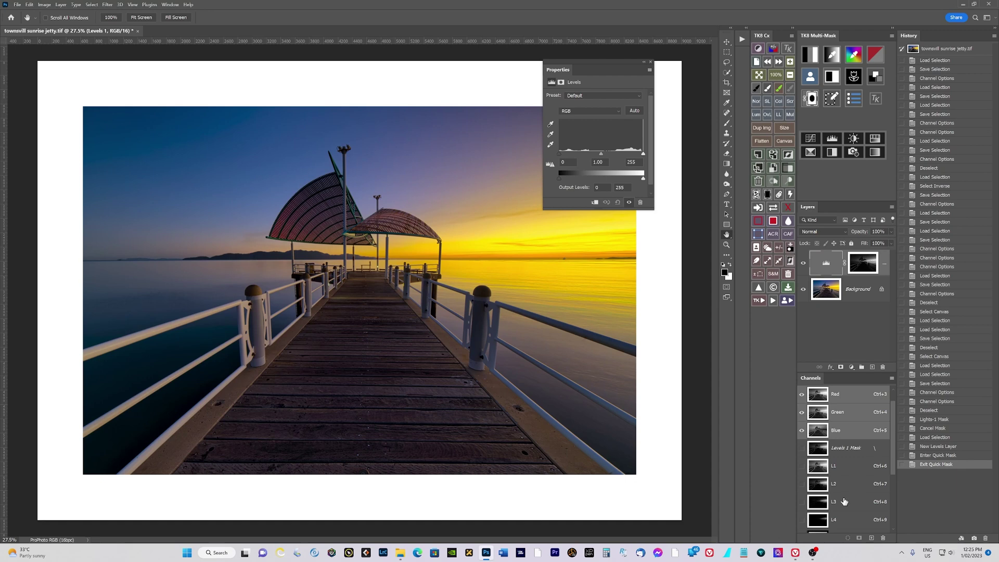
# View the Levels layer's mask by itself on the canvas and return to the photo with the properties closed
pyautogui.keyDown('alt'); pyautogui.click(864, 267); pyautogui.keyUp('alt')
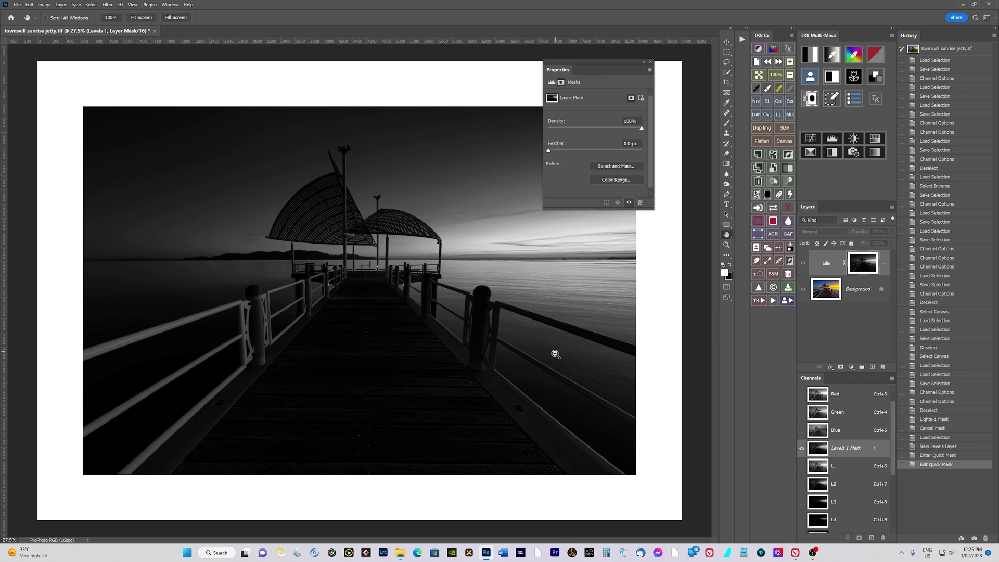
pyautogui.click(651, 62)
pyautogui.click(830, 267)
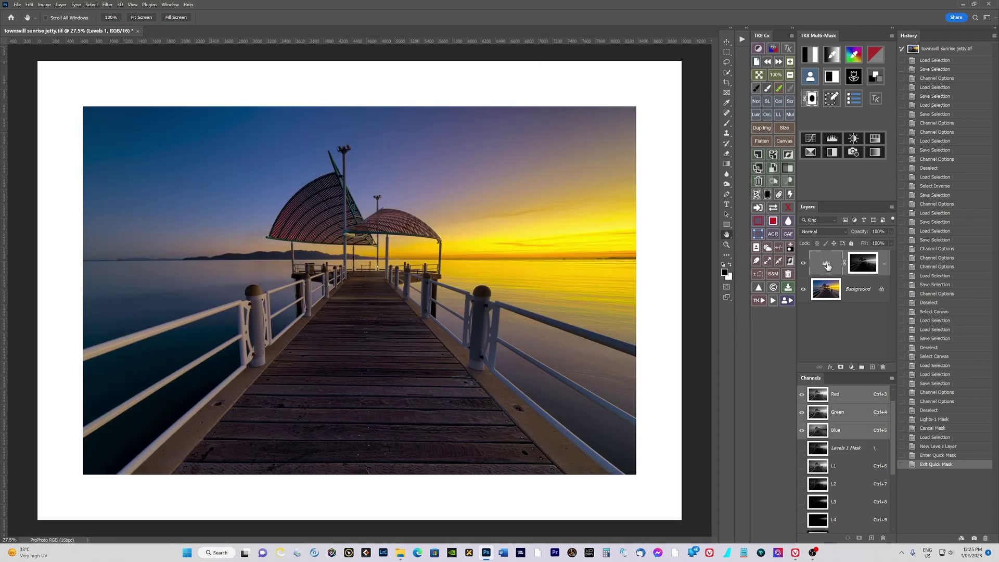
# Darken the midtones to 0.93 in the Levels adjustment and delete the Levels layer
pyautogui.doubleClick(828, 266)
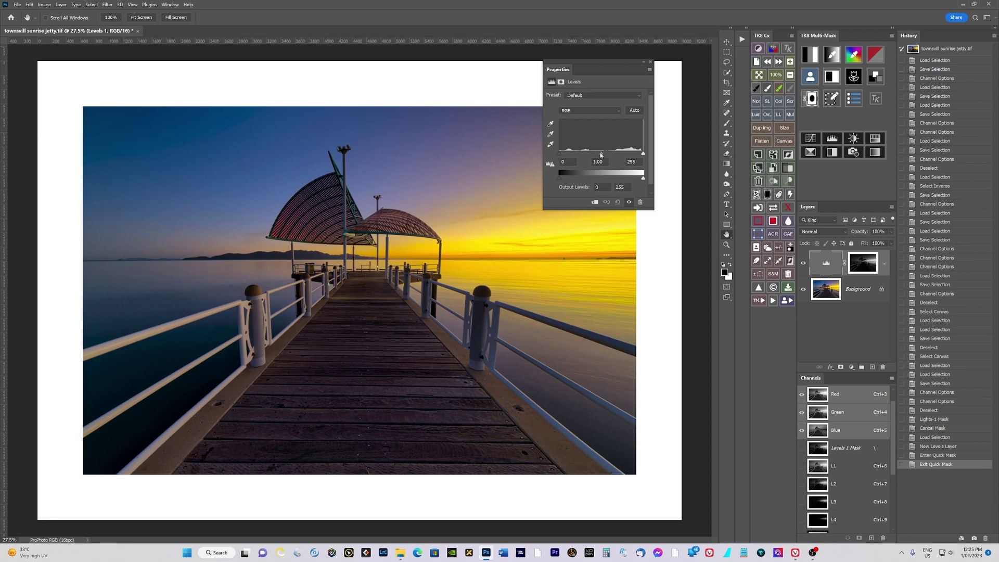
pyautogui.moveTo(601, 155)
pyautogui.mouseDown()
pyautogui.moveTo(615, 156)
pyautogui.moveTo(603, 157)
pyautogui.mouseUp()
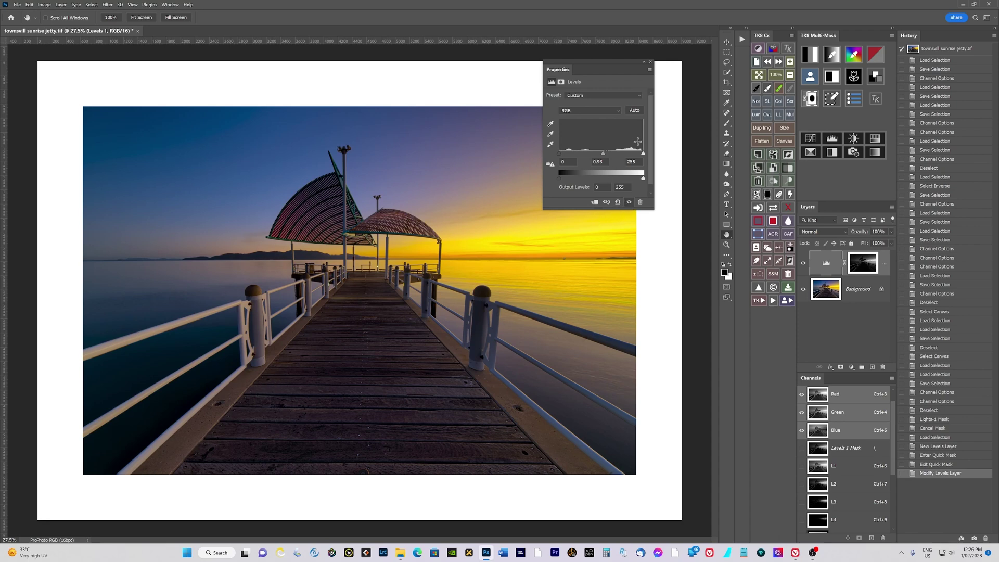
pyautogui.click(650, 62)
pyautogui.moveTo(860, 288); pyautogui.dragTo(884, 367)
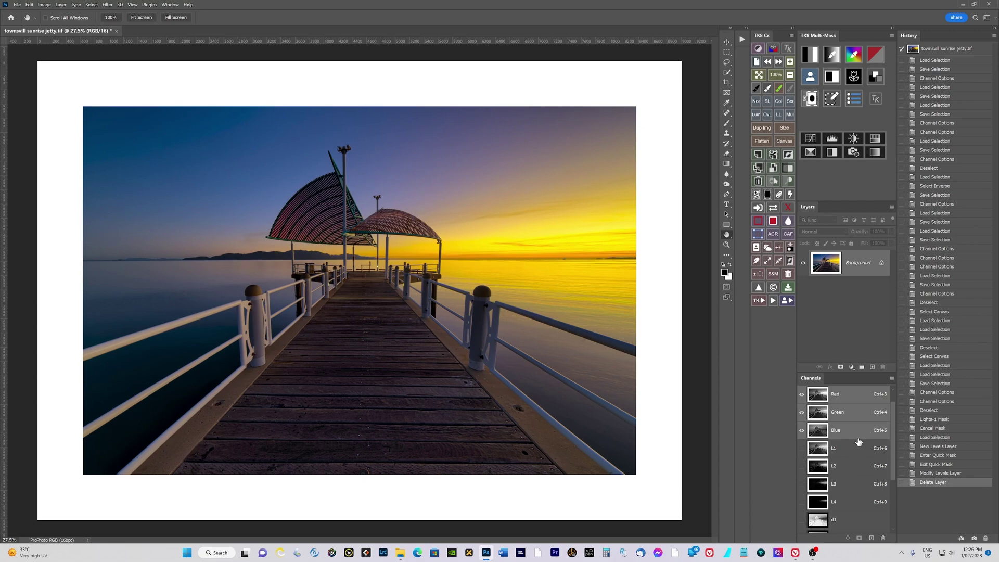
# Examine the darks masks d1, d2, d3 and D4 one by one on the canvas
pyautogui.scroll(-1, 854, 448)
pyautogui.scroll(-2, 854, 451)
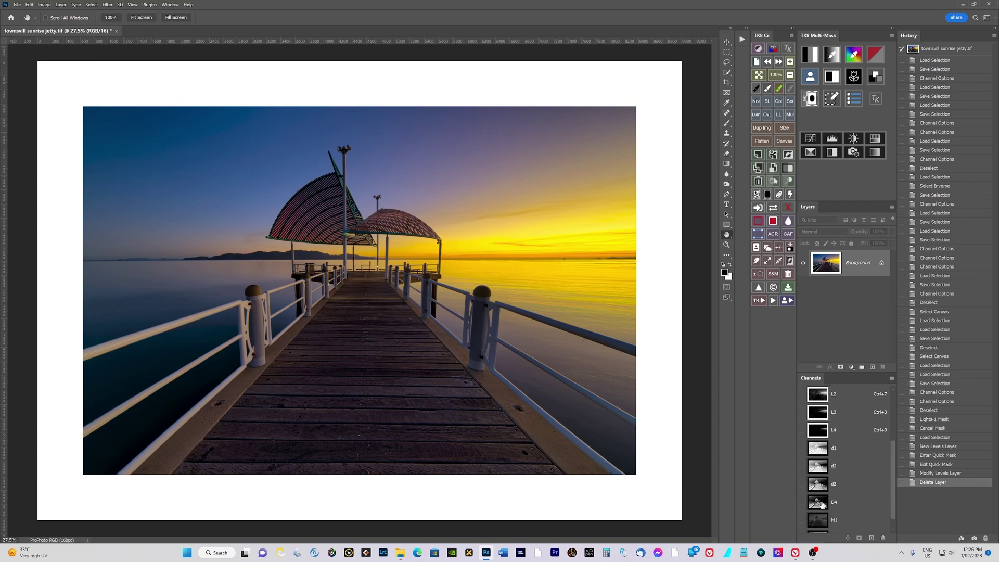
pyautogui.click(822, 453)
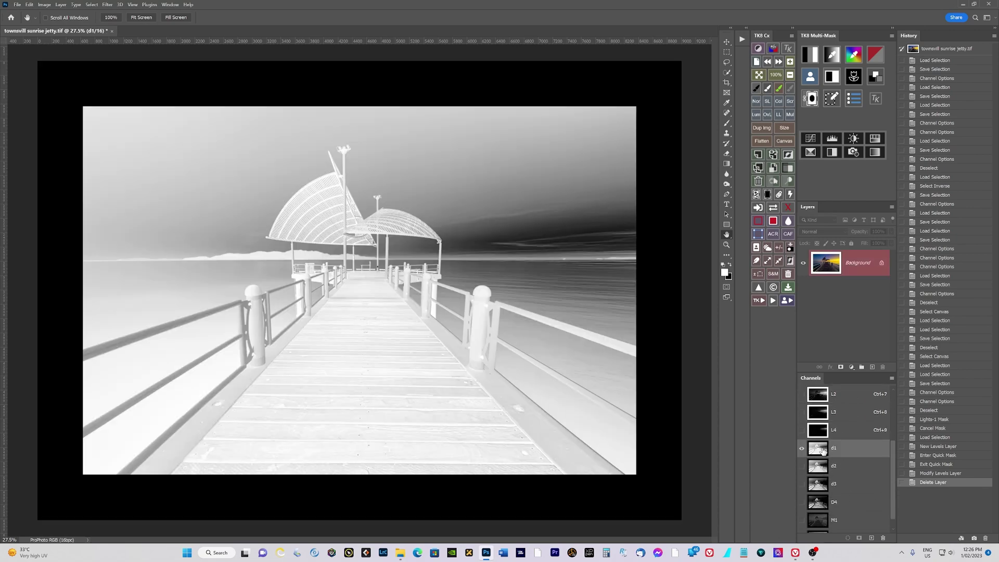
pyautogui.click(821, 469)
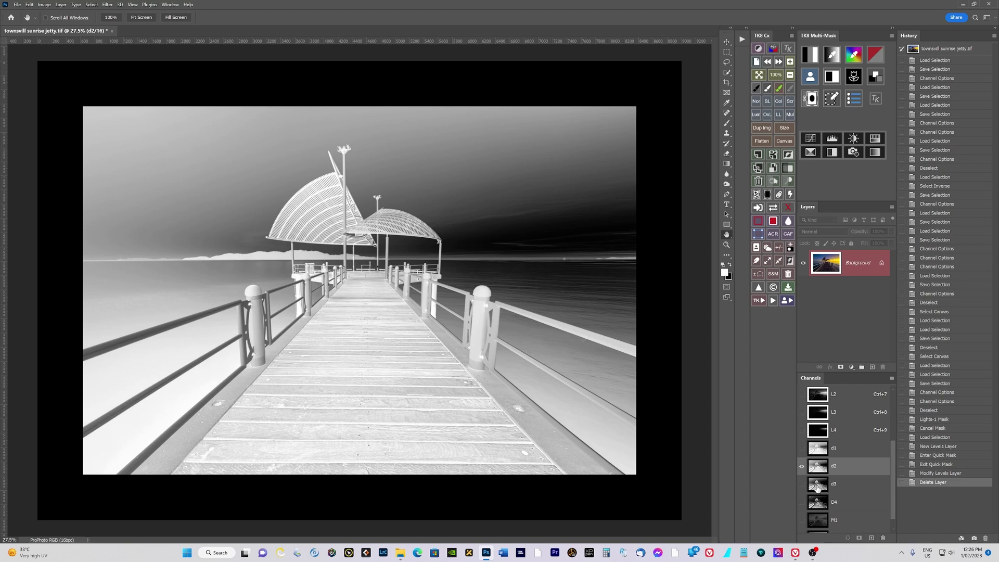
pyautogui.click(819, 487)
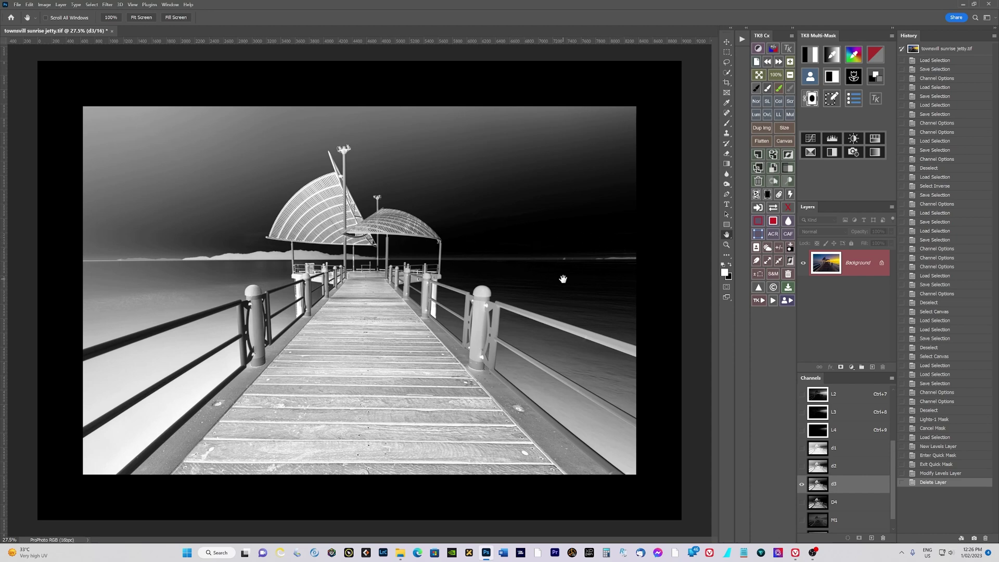
pyautogui.click(819, 503)
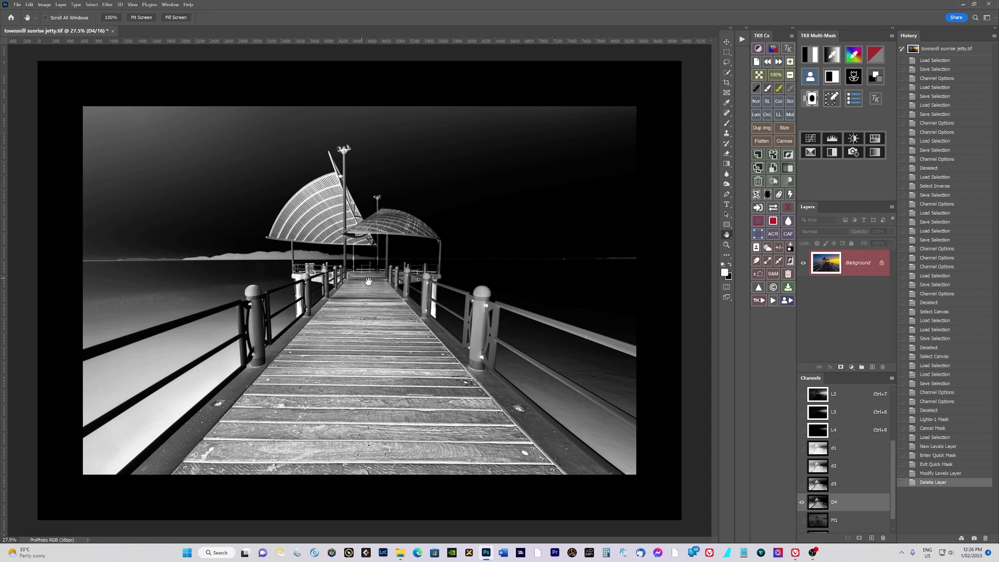
# Load the D4 channel as a selection, add a Brightness/Contrast adjustment layer masked by it, and hide the D4 overlay
pyautogui.keyDown('ctrl'); pyautogui.click(819, 504); pyautogui.keyUp('ctrl')
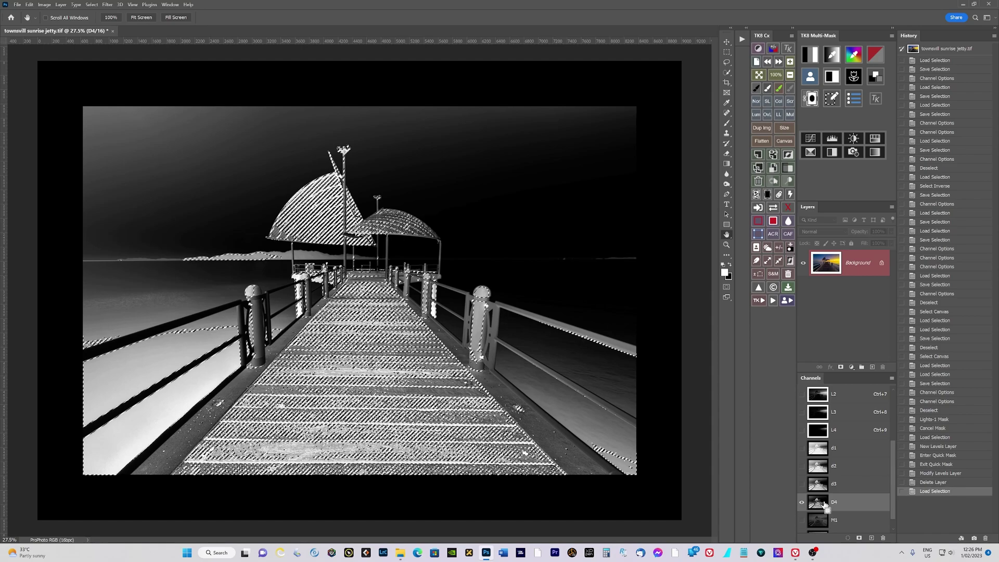
pyautogui.click(852, 367)
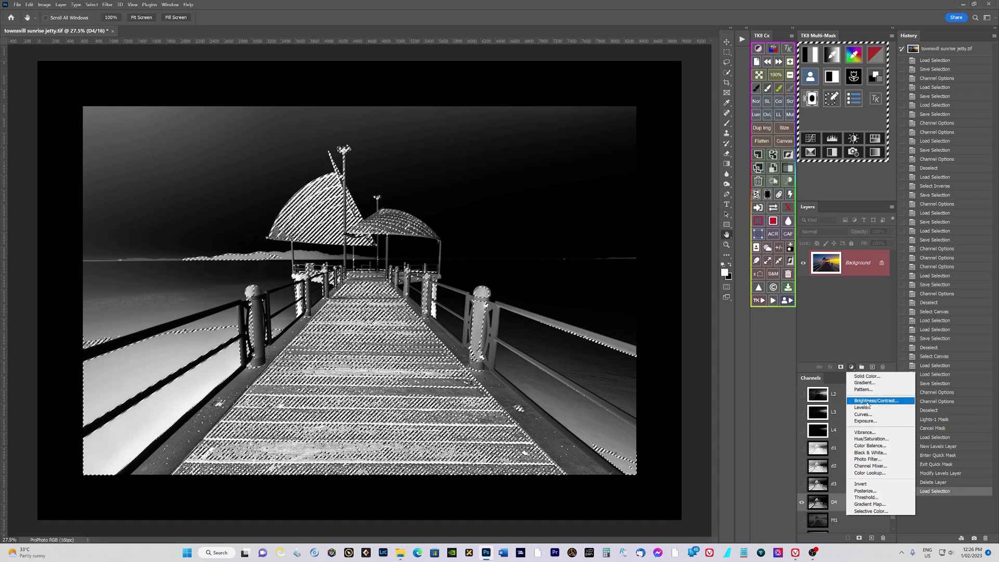
pyautogui.click(867, 402)
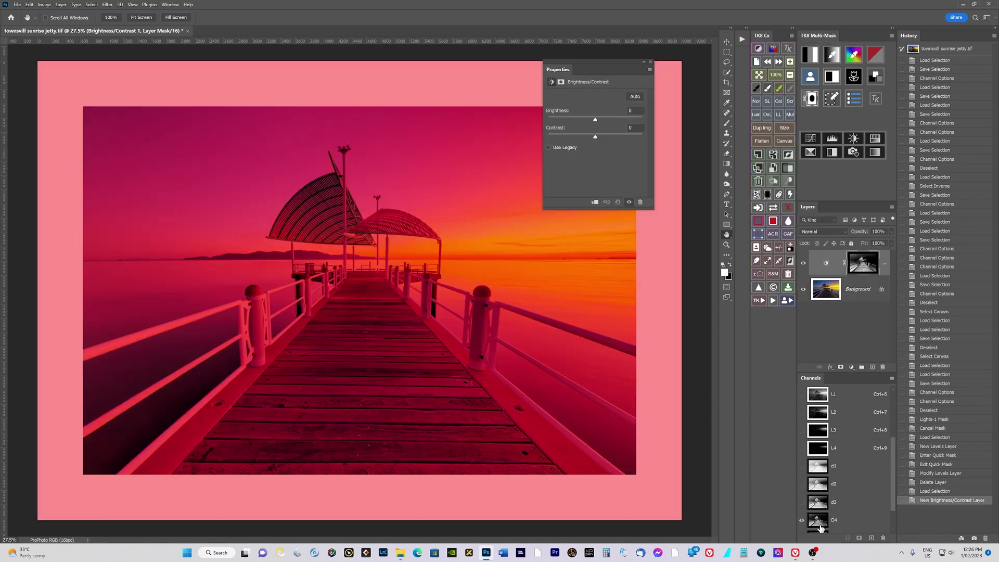
pyautogui.click(802, 521)
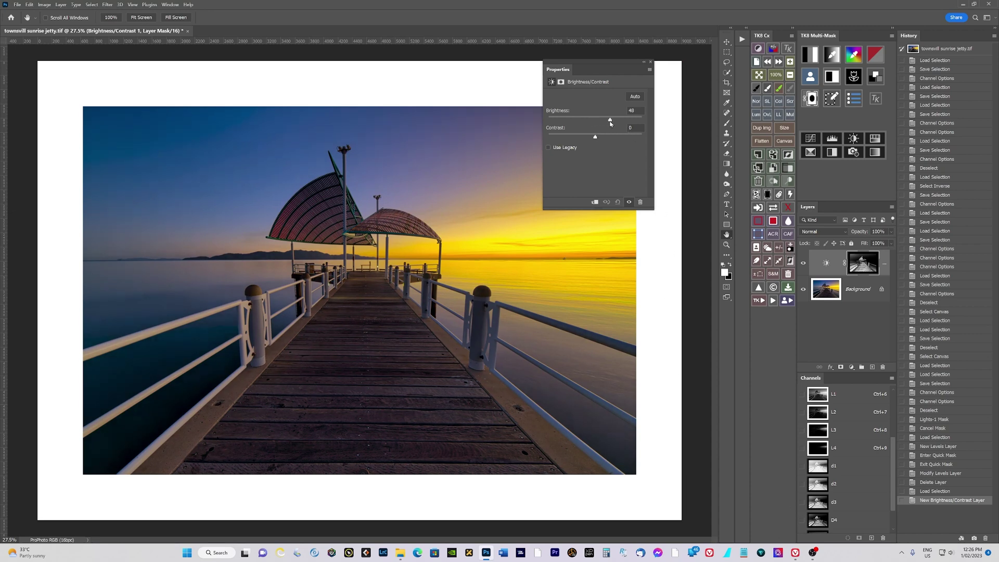
# Set the Brightness/Contrast adjustment to brightness 25 and contrast 23
pyautogui.moveTo(607, 120); pyautogui.dragTo(618, 126)
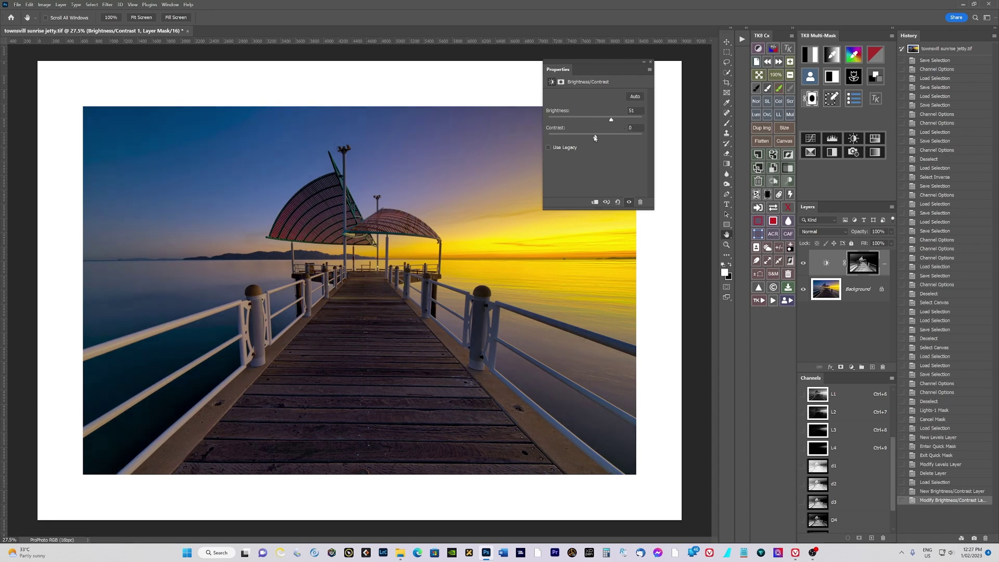
pyautogui.moveTo(612, 139)
pyautogui.mouseDown()
pyautogui.moveTo(620, 139)
pyautogui.moveTo(607, 137)
pyautogui.mouseUp()
pyautogui.moveTo(584, 121); pyautogui.dragTo(605, 123)
# Delete the Brightness/Contrast layer and close the floating properties
pyautogui.click(640, 202)
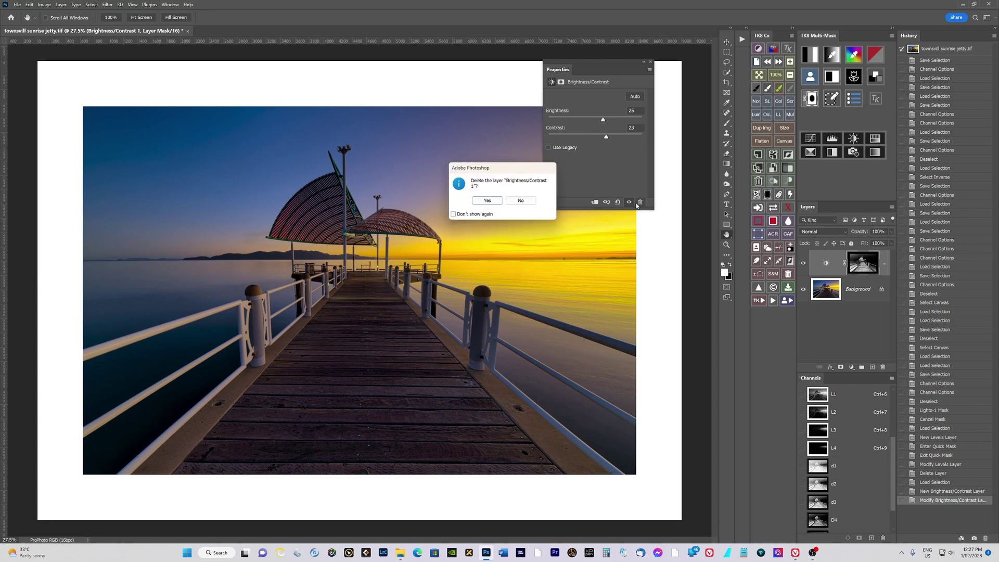
pyautogui.click(490, 201)
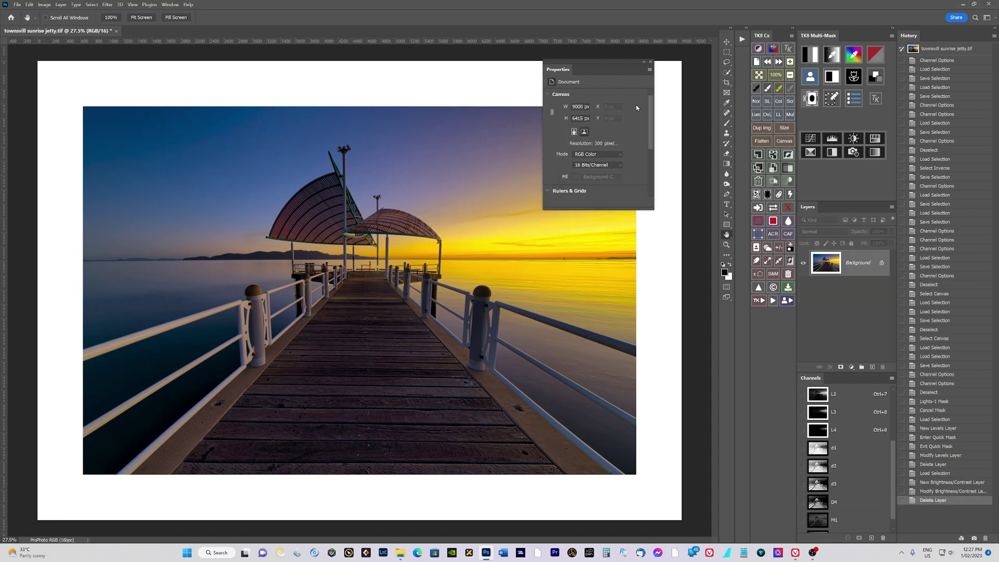
pyautogui.click(650, 62)
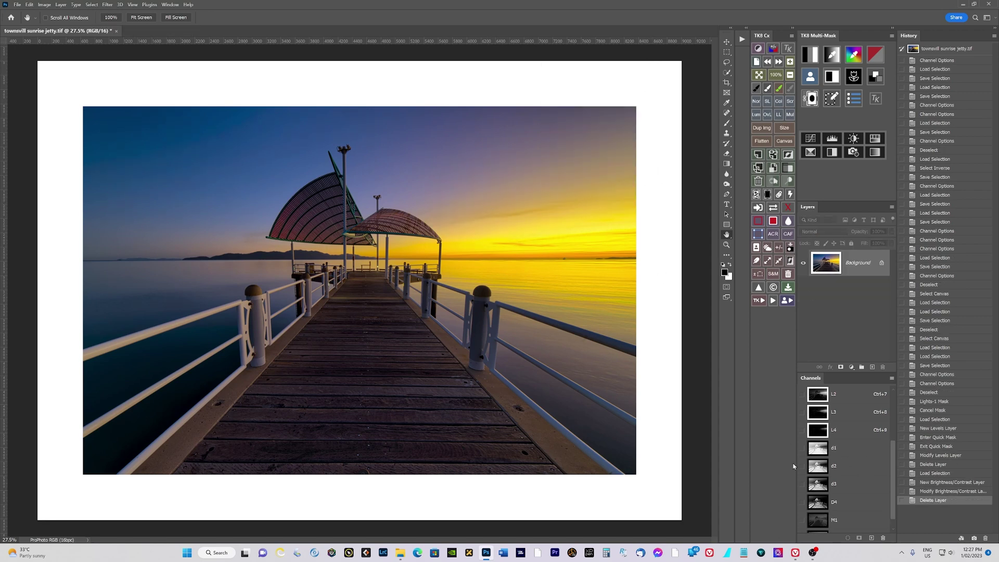
# Bring the RGB channels back into view and create a new action set named LM
pyautogui.moveTo(894, 464); pyautogui.dragTo(895, 408)
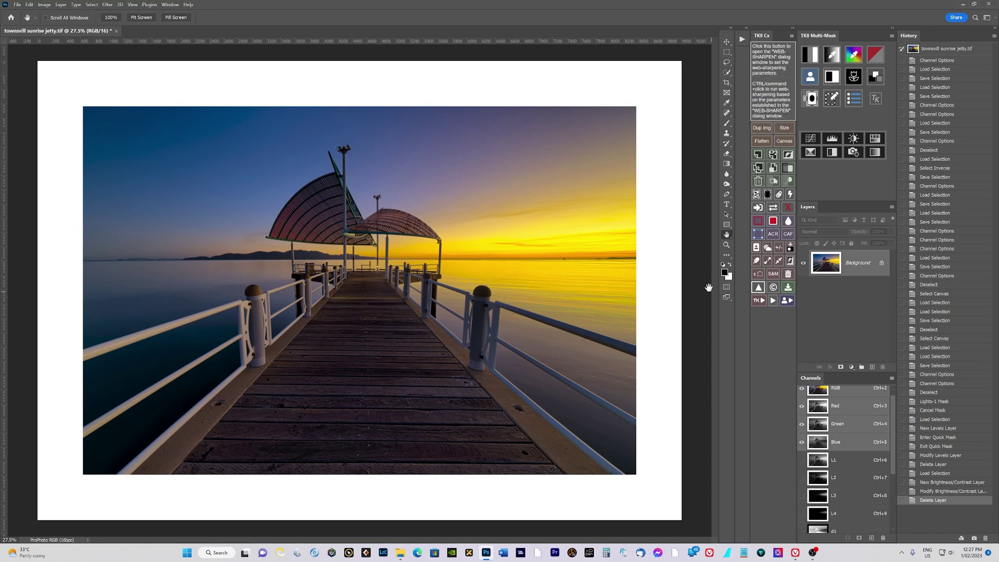
pyautogui.click(742, 39)
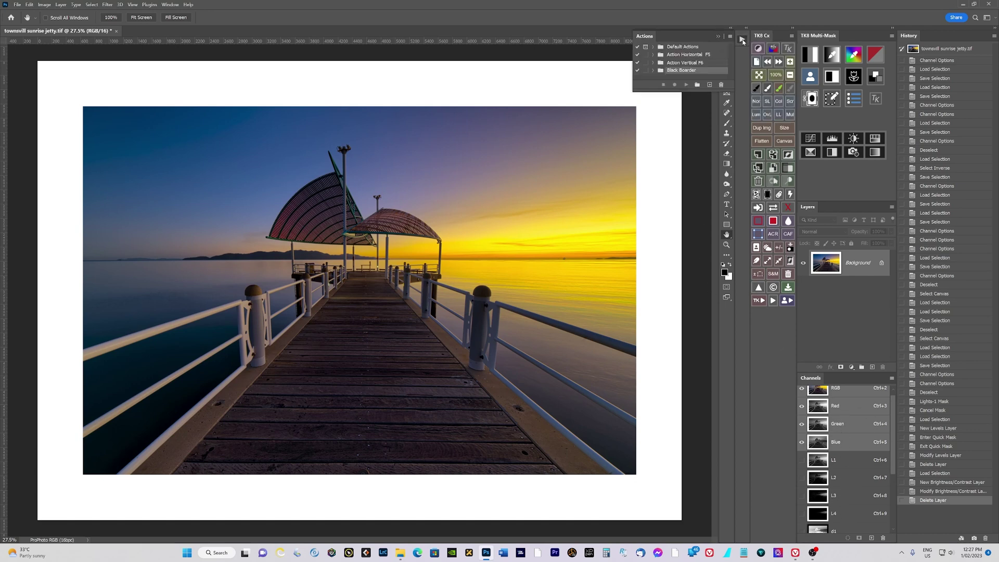
pyautogui.click(697, 84)
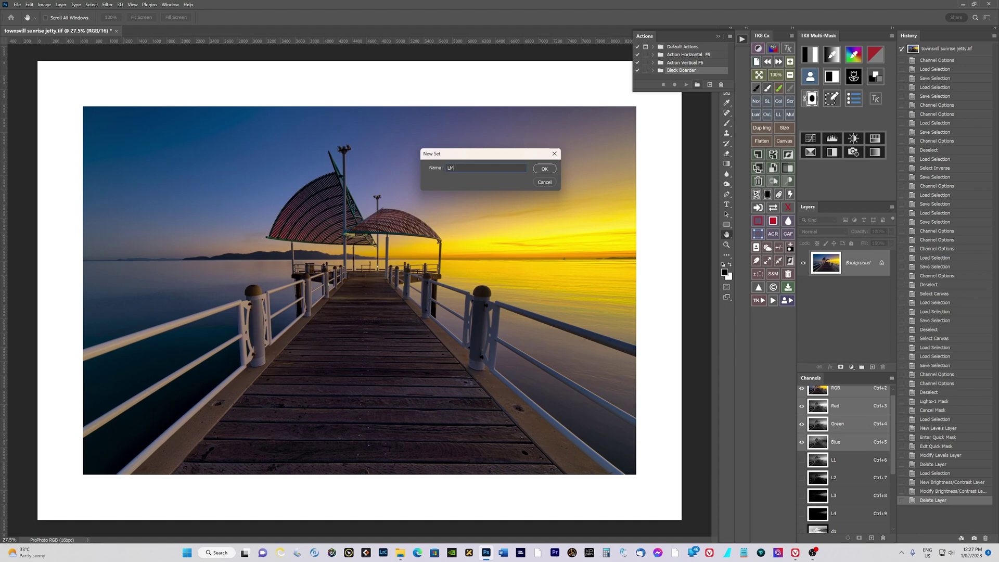
pyautogui.click(544, 168)
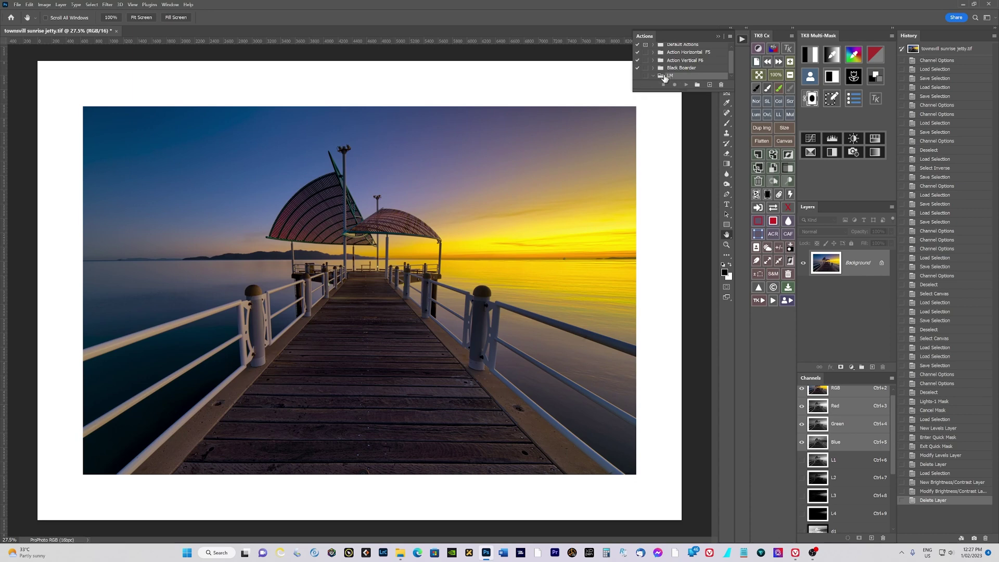
# Start a new action in the LM set, look through its function key options and cancel it
pyautogui.click(710, 85)
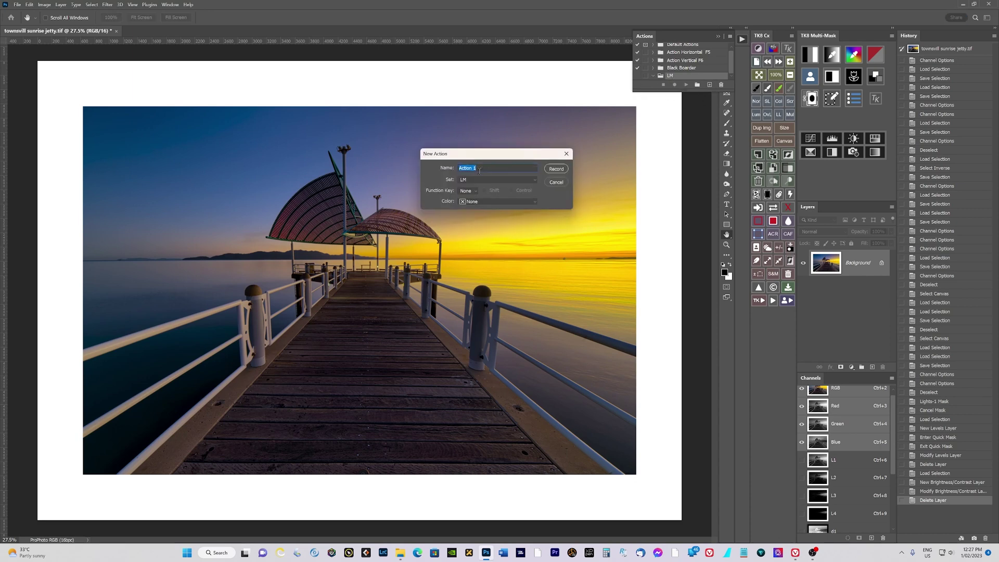
pyautogui.click(475, 192)
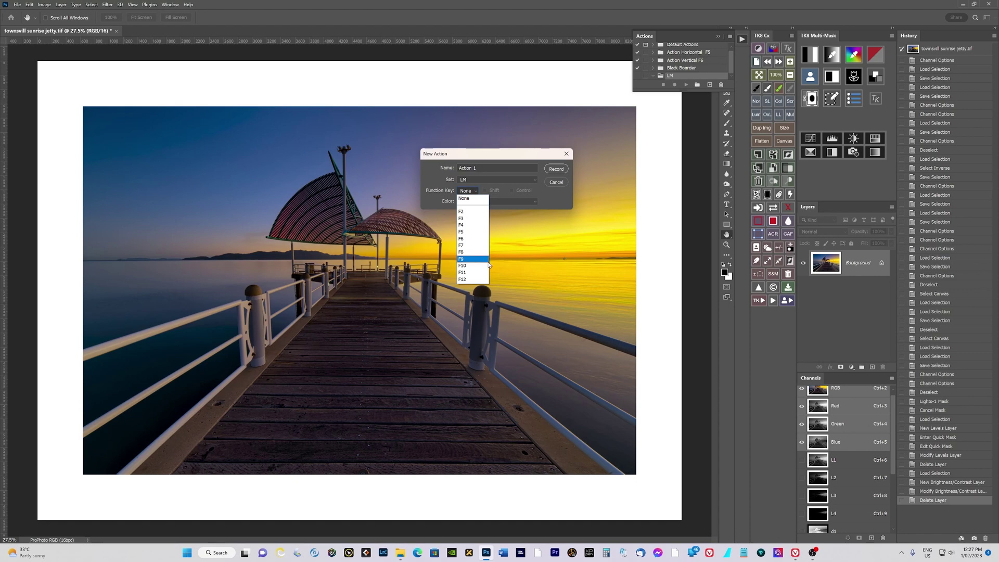
pyautogui.click(558, 184)
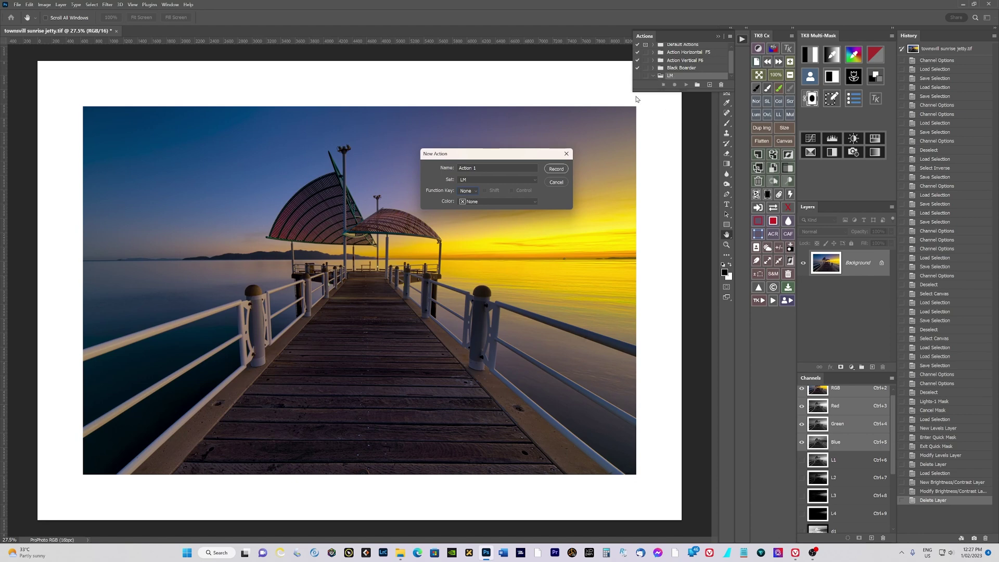
pyautogui.click(567, 154)
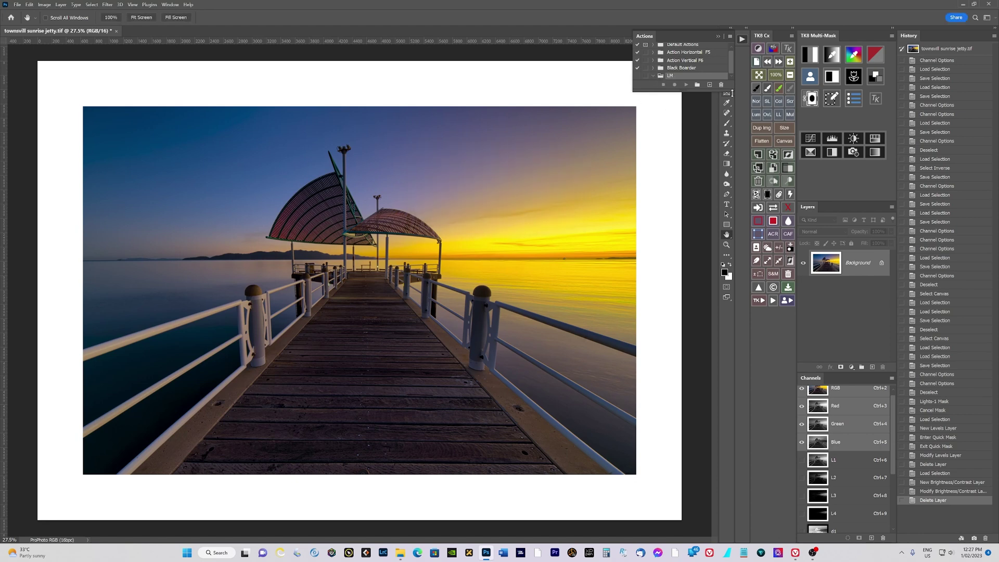
# Enlarge the actions list, examine the Canvas Size settings recorded in the Black Boarder set, and collapse the list
pyautogui.moveTo(706, 91); pyautogui.dragTo(705, 209)
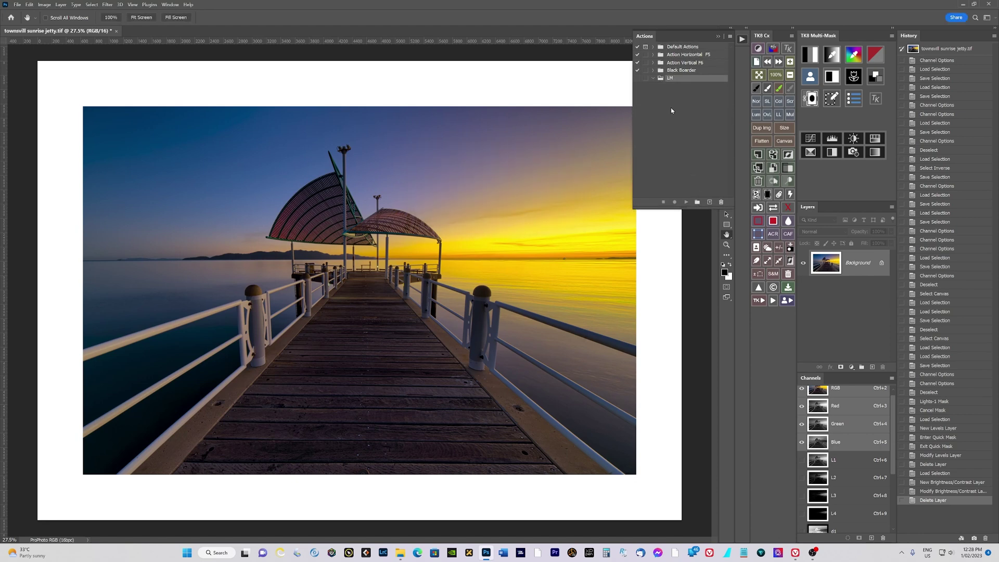
pyautogui.click(653, 71)
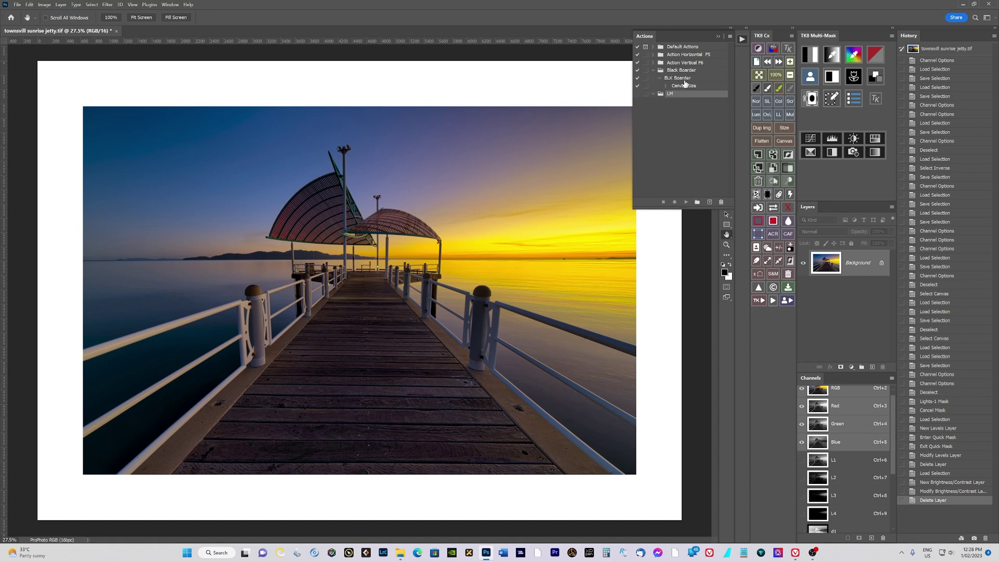
pyautogui.click(667, 86)
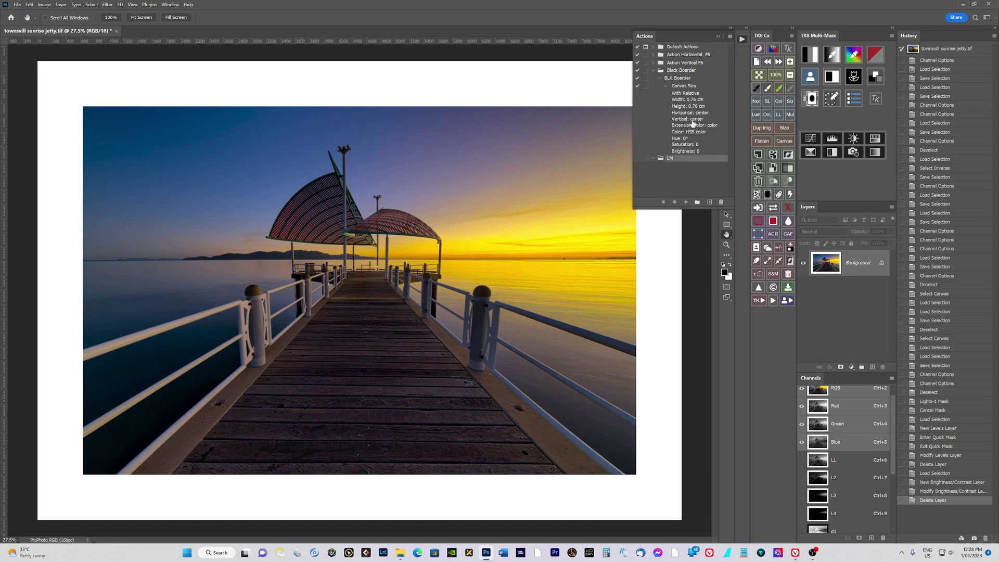
pyautogui.click(653, 71)
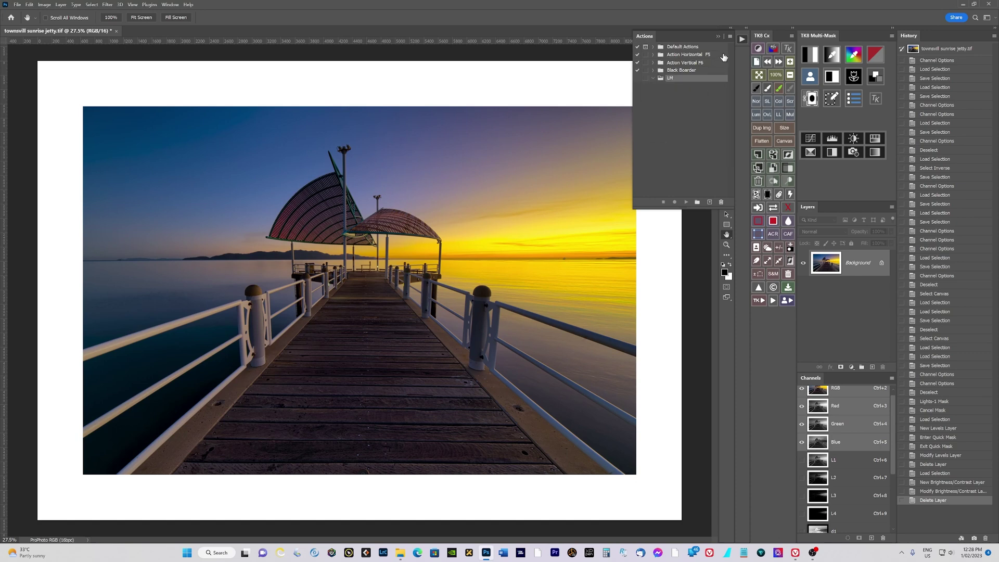
pyautogui.click(719, 37)
# Preview the Lights-1, Lights-3, Lights-4, Darks-2 and Darks-4 masks with the TK8 Multi-Mask plugin
pyautogui.scroll(1, 503, 300)
pyautogui.scroll(-2, 508, 313)
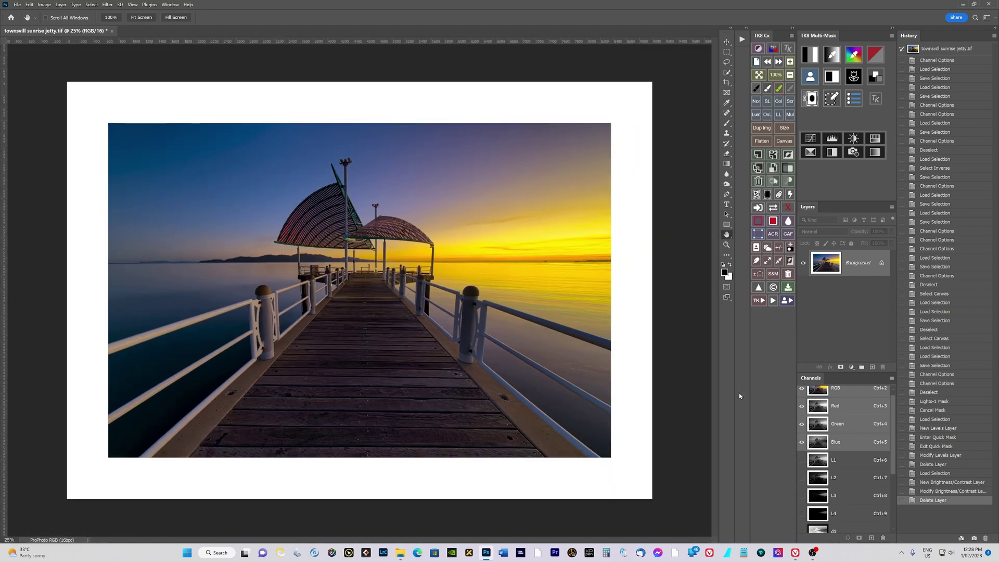
pyautogui.click(810, 55)
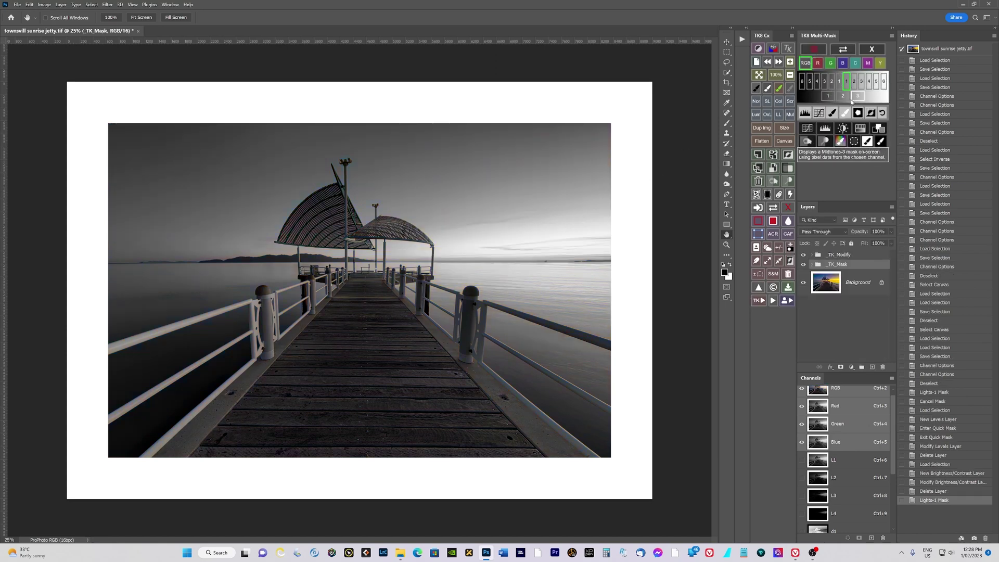
pyautogui.click(861, 81)
pyautogui.click(869, 82)
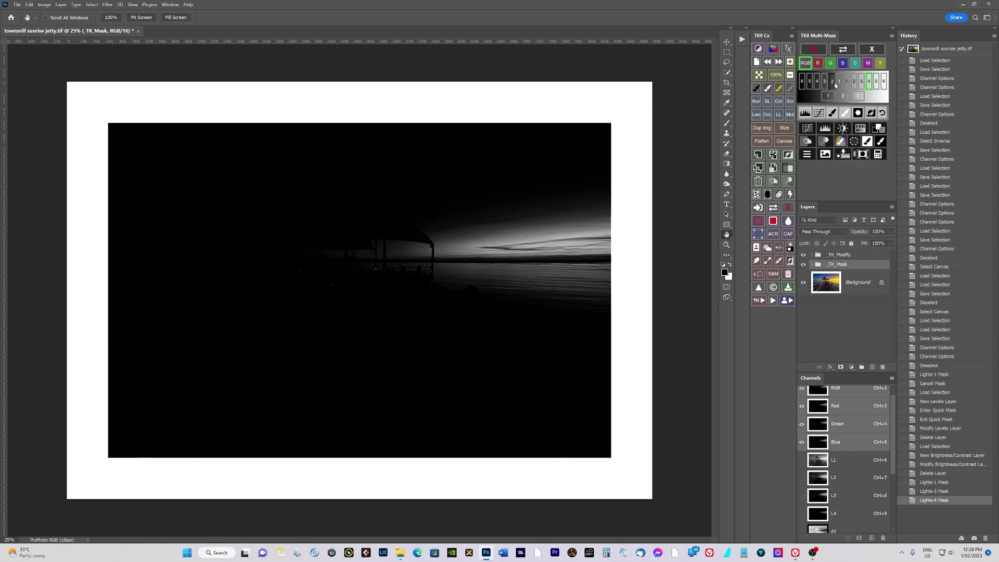
pyautogui.click(832, 83)
pyautogui.click(818, 84)
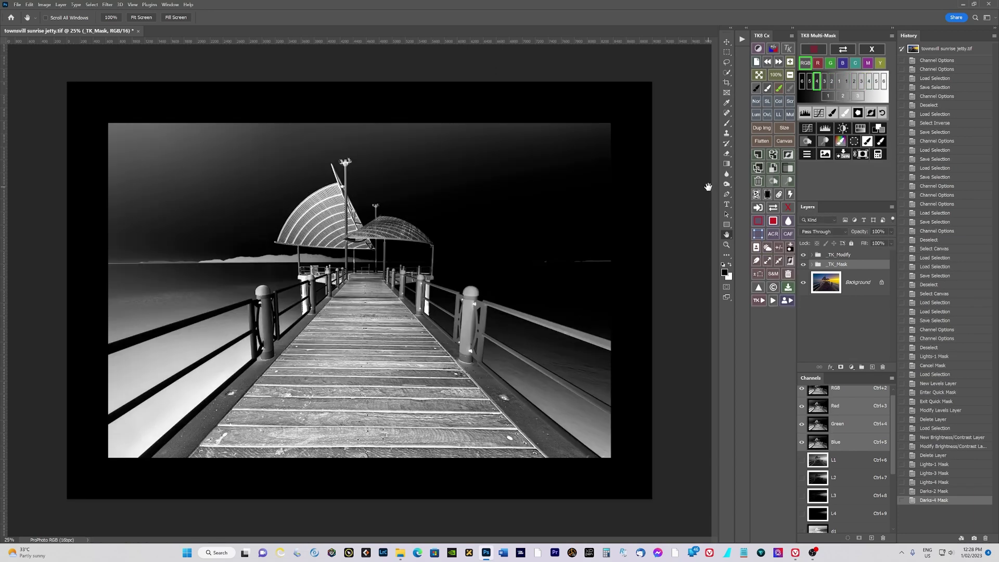